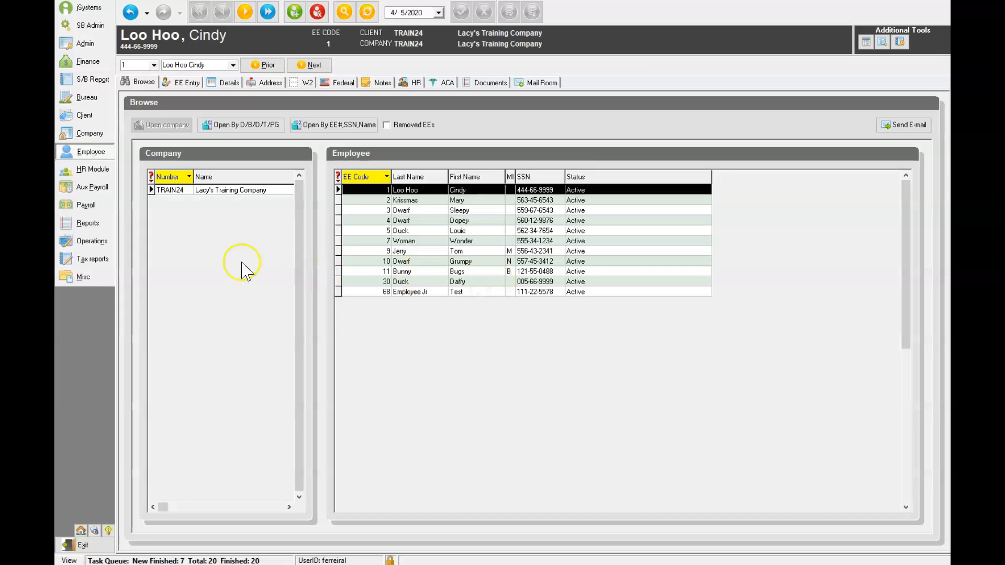
Step: Open the employee Time Off Accrual records and select the second-to-last employee in the list
{"action": "left_click", "coordinate": [89, 153]}
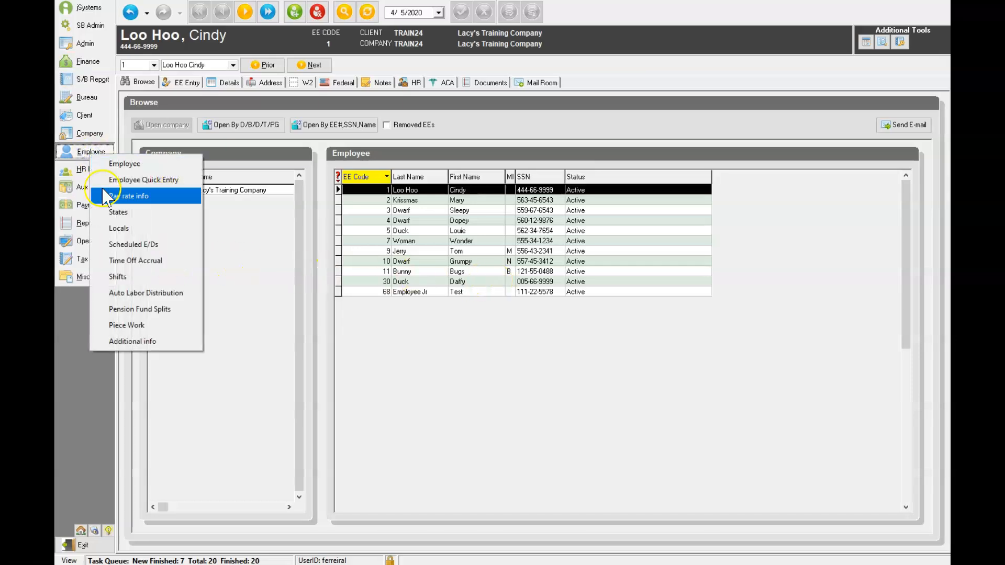
{"action": "left_click", "coordinate": [122, 261]}
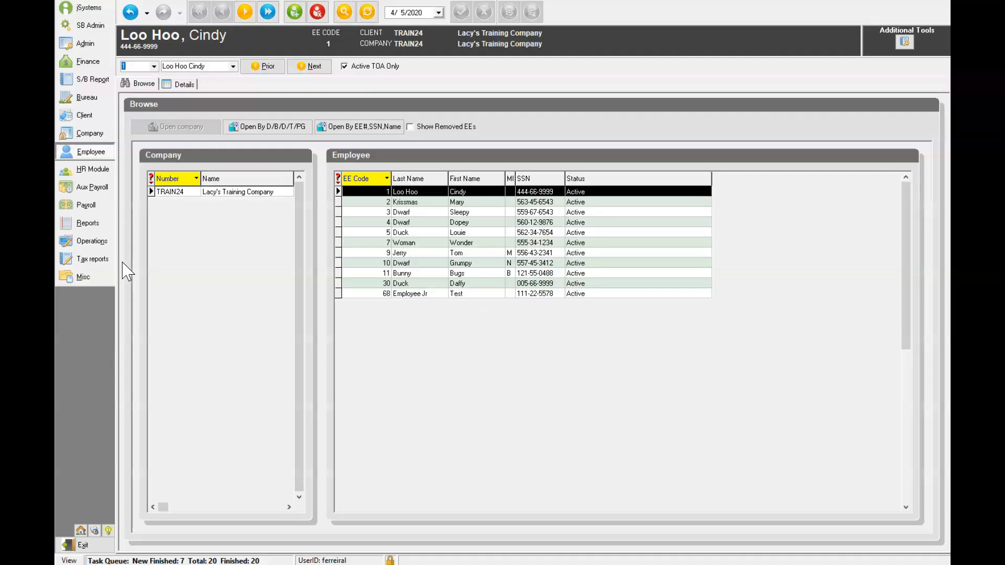
{"action": "left_click", "coordinate": [424, 285]}
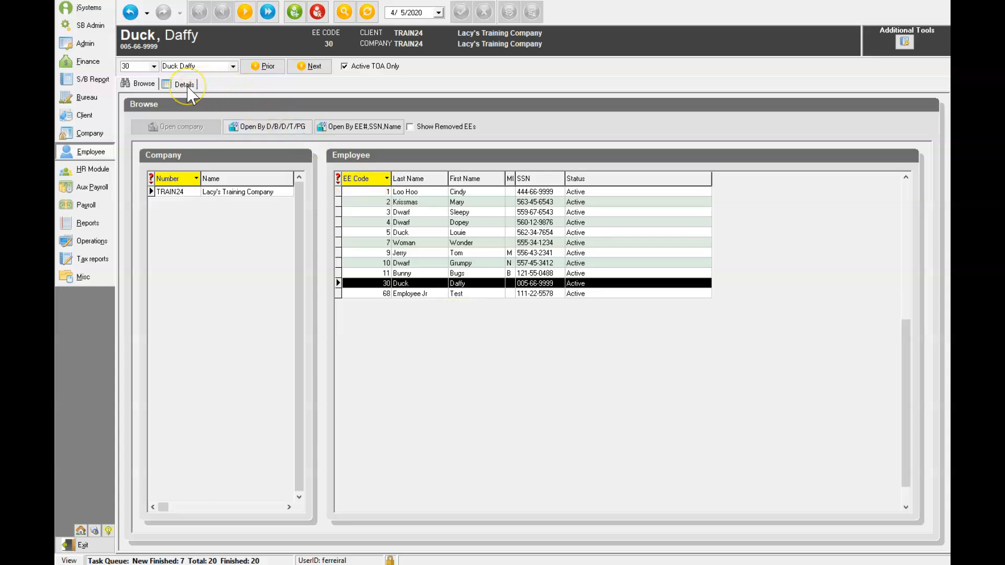
Step: Add an FFCRA Sick Plan time off accrual with 80 as Current Accrued and FFCRA as the reason
{"action": "left_click", "coordinate": [294, 12]}
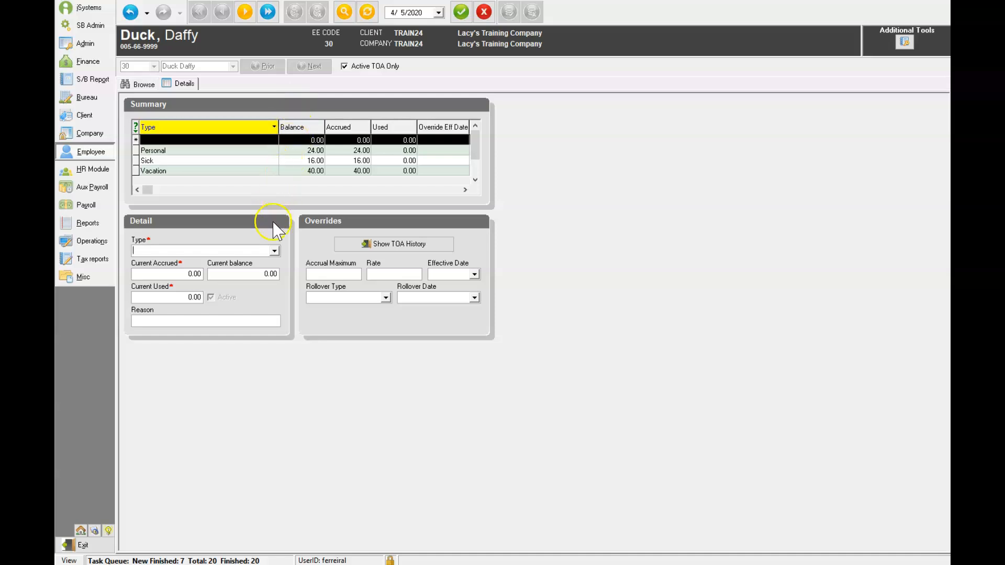
{"action": "left_click", "coordinate": [275, 252]}
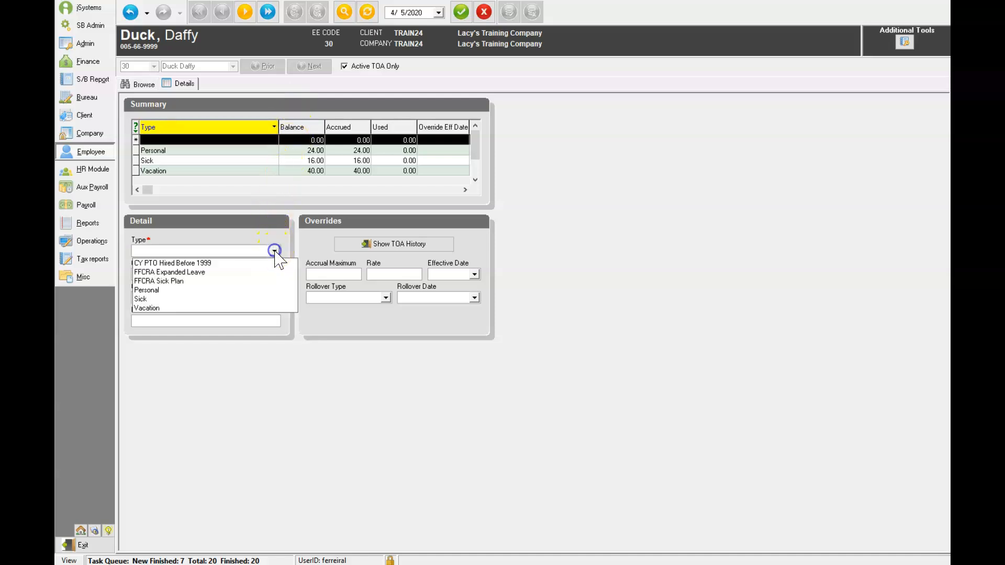
{"action": "left_click", "coordinate": [172, 282]}
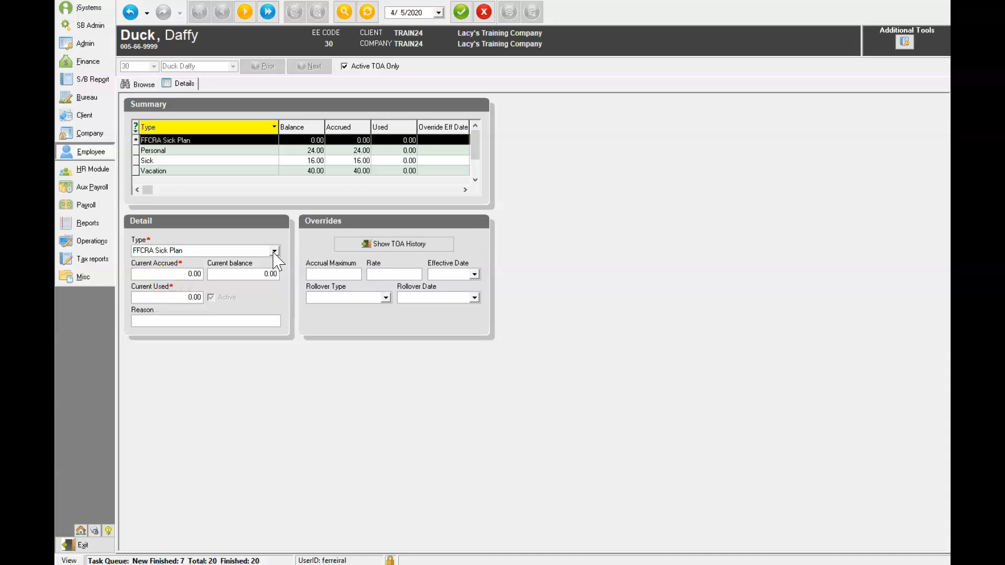
{"action": "left_click", "coordinate": [180, 273]}
{"action": "type", "text": "8"}
{"action": "left_click", "coordinate": [153, 321]}
{"action": "type", "text": "FFCRA"}
Step: Set the FFCRA Sick Plan's override effective date to 4/1/2020 and save the record
{"action": "left_click", "coordinate": [438, 274]}
{"action": "left_click", "coordinate": [474, 273]}
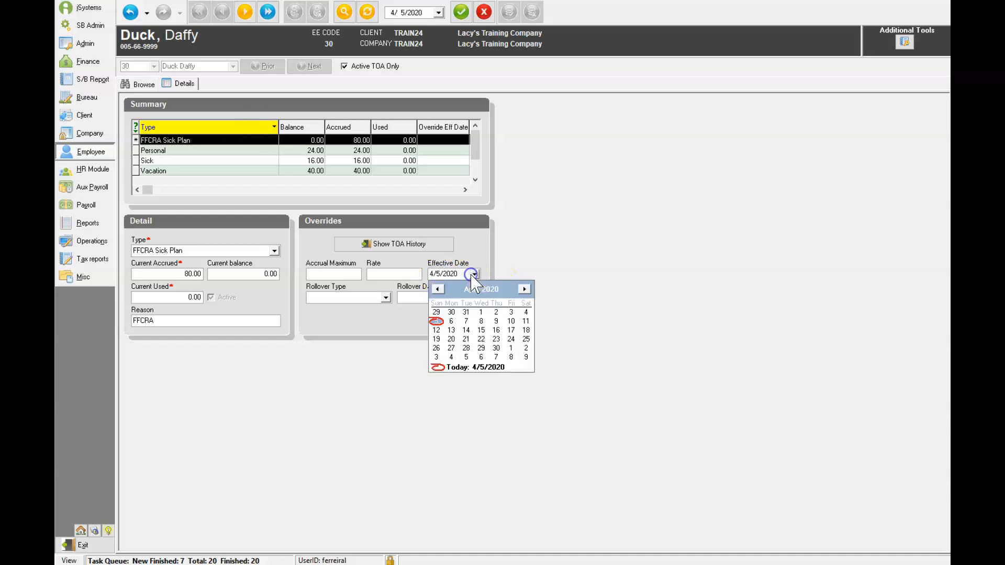
{"action": "left_click", "coordinate": [481, 312]}
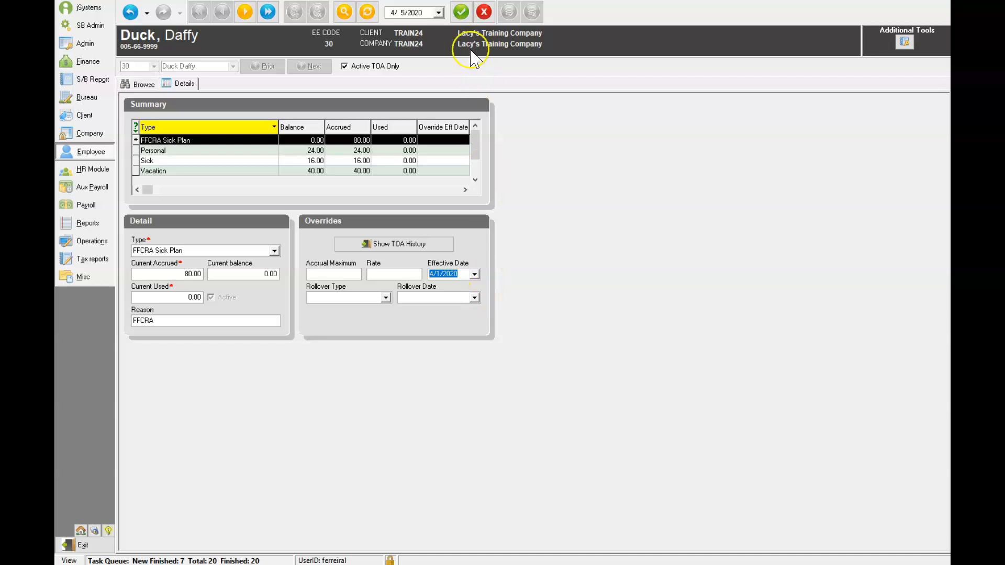
{"action": "left_click", "coordinate": [461, 12]}
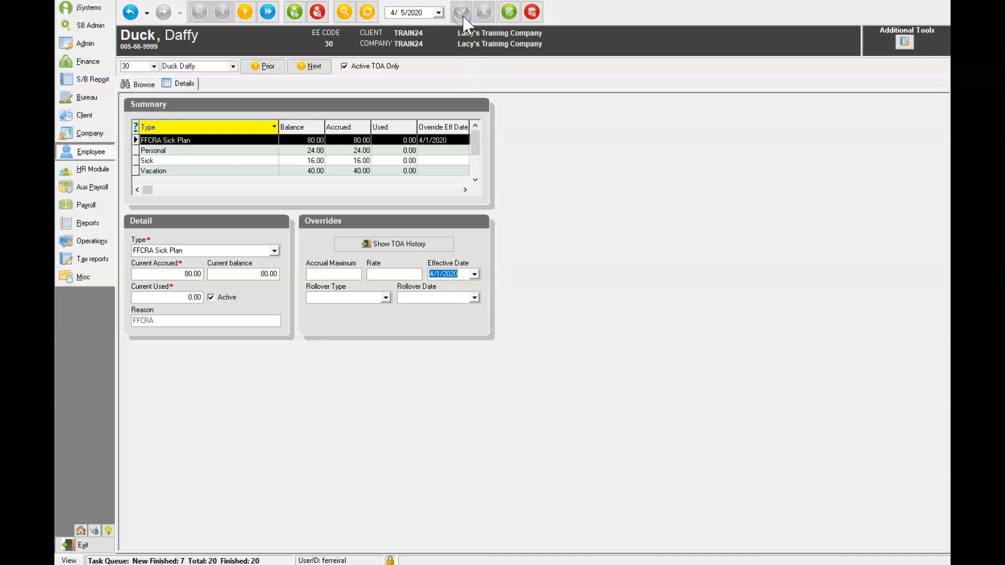
{"action": "left_click", "coordinate": [509, 13]}
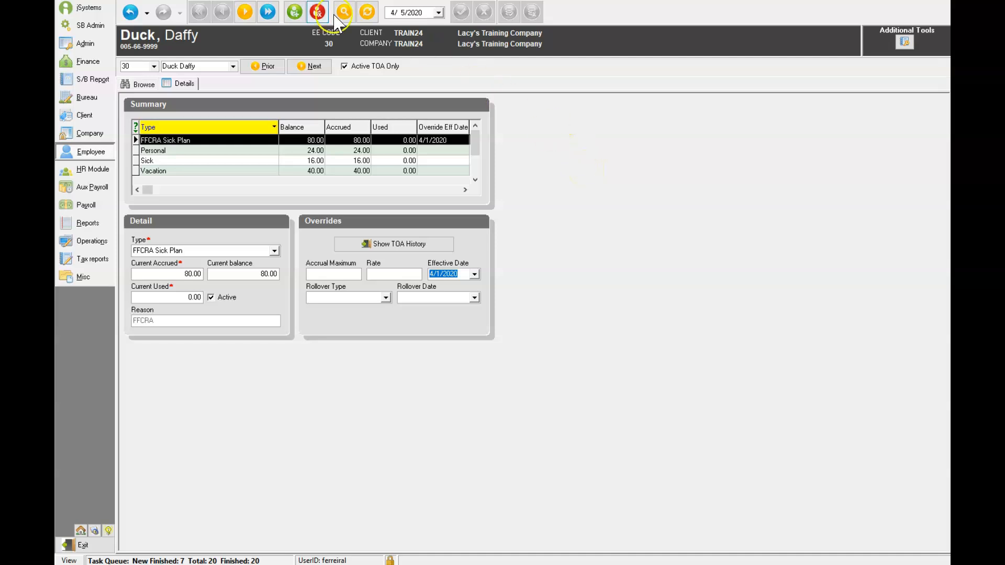
Step: Add an FFCRA Expanded Leave accrual with 400 as Current Accrued, keeping FFCRA as the reason
{"action": "left_click", "coordinate": [295, 12]}
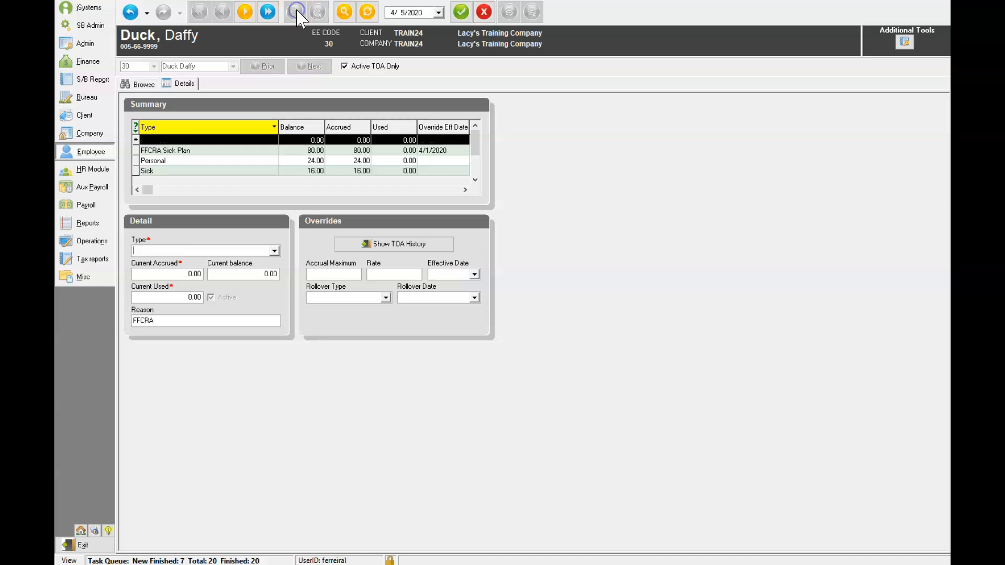
{"action": "left_click", "coordinate": [274, 251]}
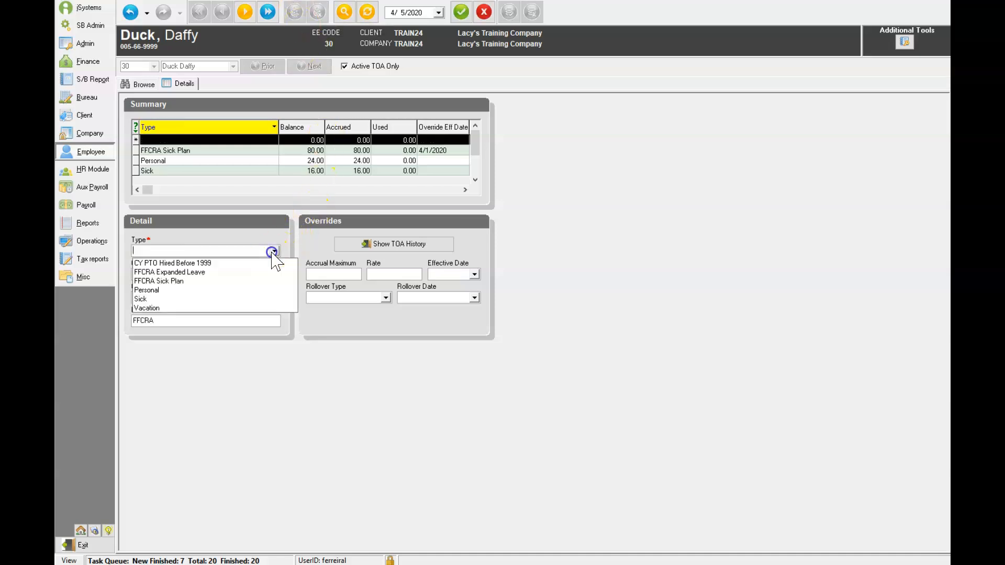
{"action": "left_click", "coordinate": [195, 272]}
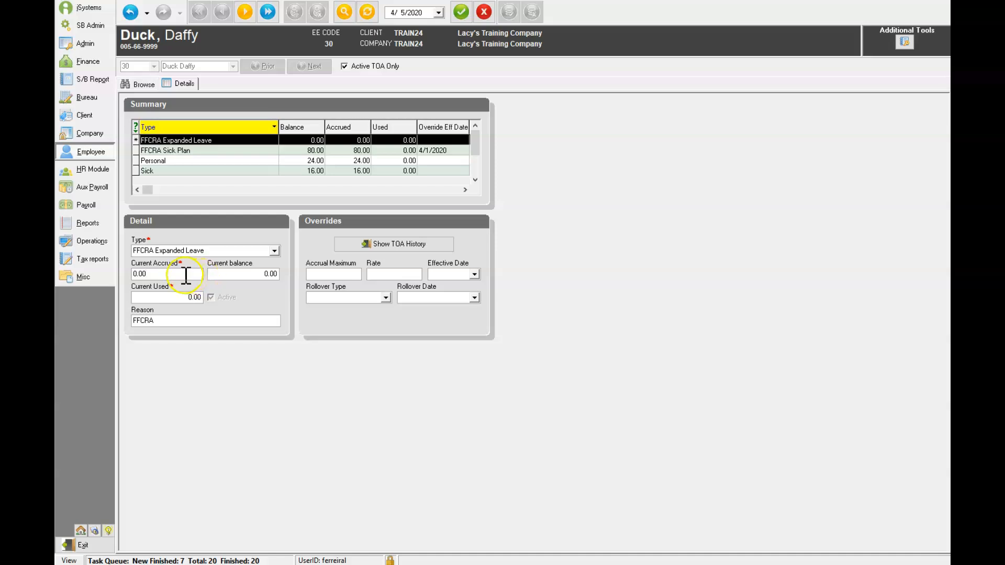
{"action": "left_click_drag", "start_coordinate": [186, 274], "coordinate": [123, 272]}
{"action": "type", "text": "4"}
{"action": "left_click", "coordinate": [159, 321]}
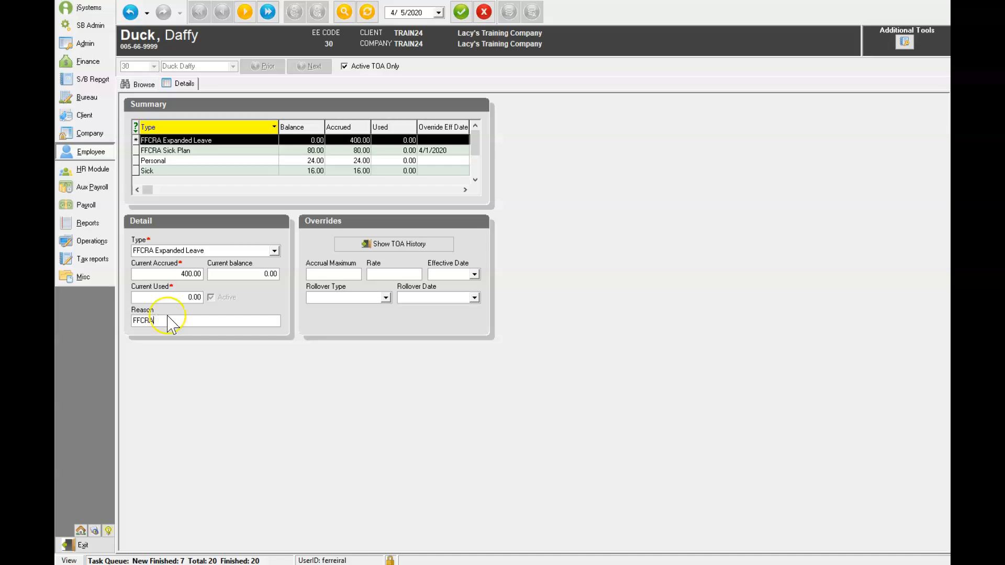
Step: Set the FFCRA Expanded Leave's override effective date to 4/17/2020 and save the record
{"action": "left_click", "coordinate": [474, 275]}
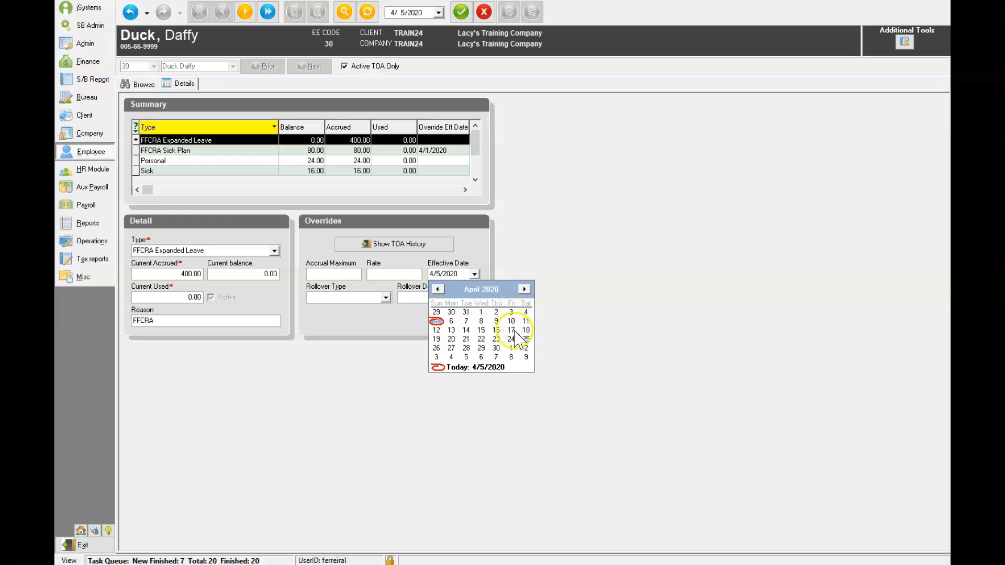
{"action": "left_click", "coordinate": [511, 330]}
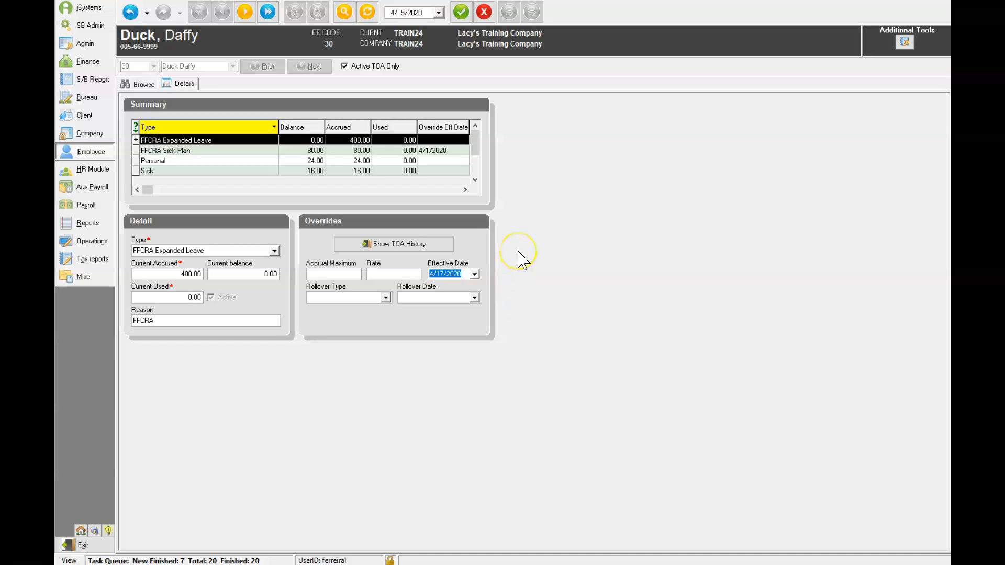
{"action": "left_click", "coordinate": [460, 12]}
{"action": "left_click", "coordinate": [509, 12]}
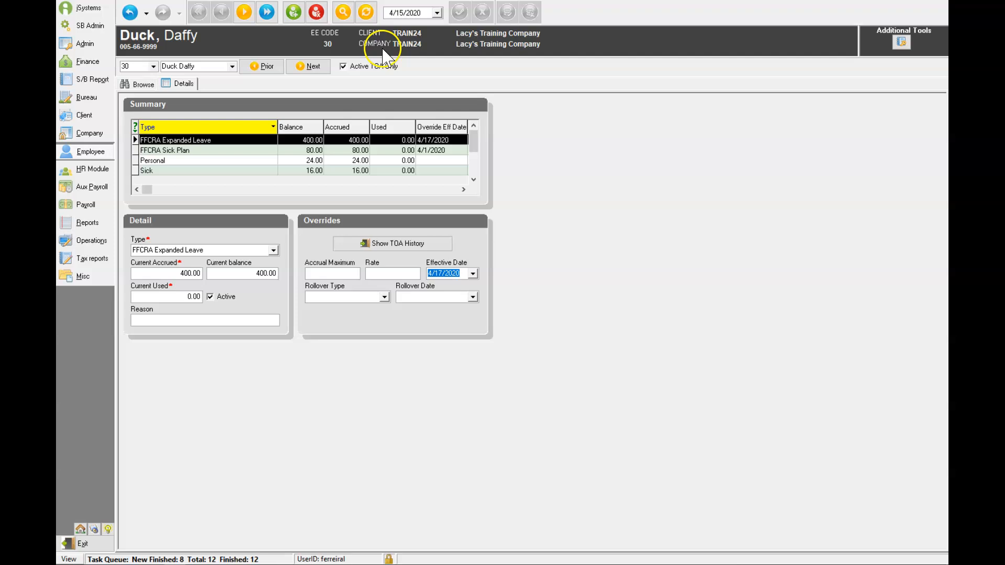
Step: Open the Scheduled E/Ds for the fifth employee in the list
{"action": "left_click", "coordinate": [404, 15]}
{"action": "left_click", "coordinate": [90, 151]}
{"action": "left_click", "coordinate": [157, 243]}
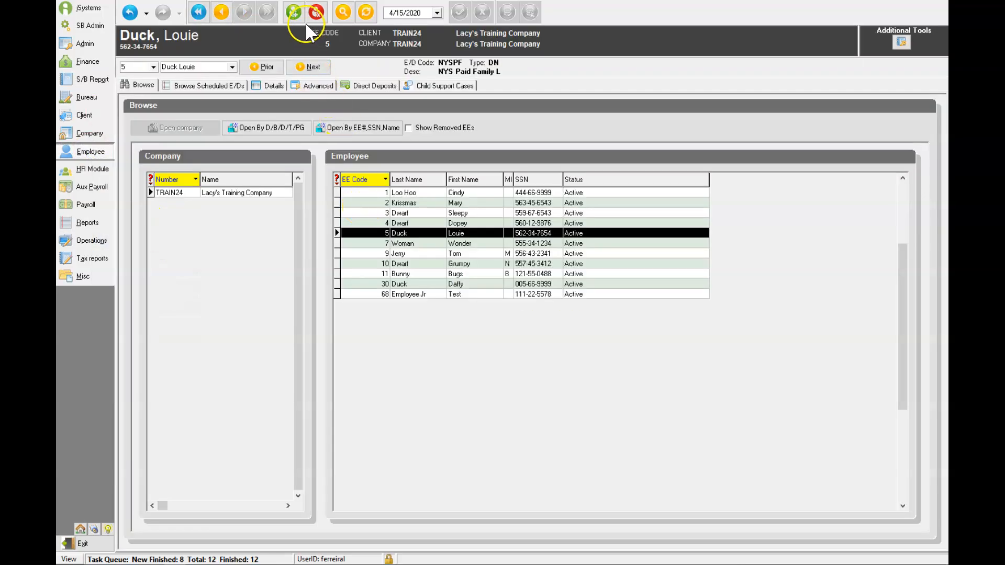
Step: Add a scheduled earning/deduction for the employee with E/D code M20, FFCRA ER Benefit
{"action": "left_click", "coordinate": [296, 13]}
{"action": "left_click", "coordinate": [152, 136]}
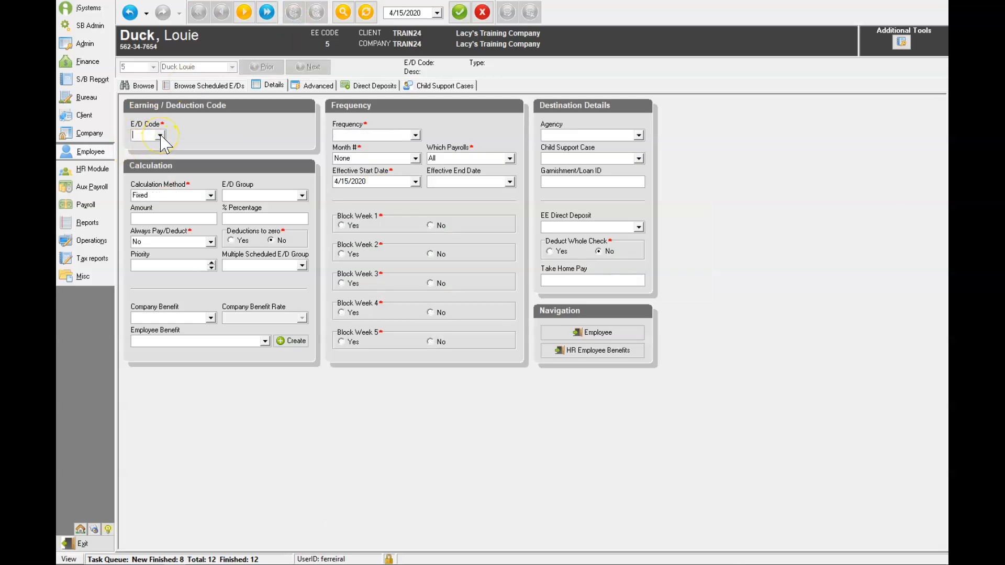
{"action": "left_click", "coordinate": [159, 135]}
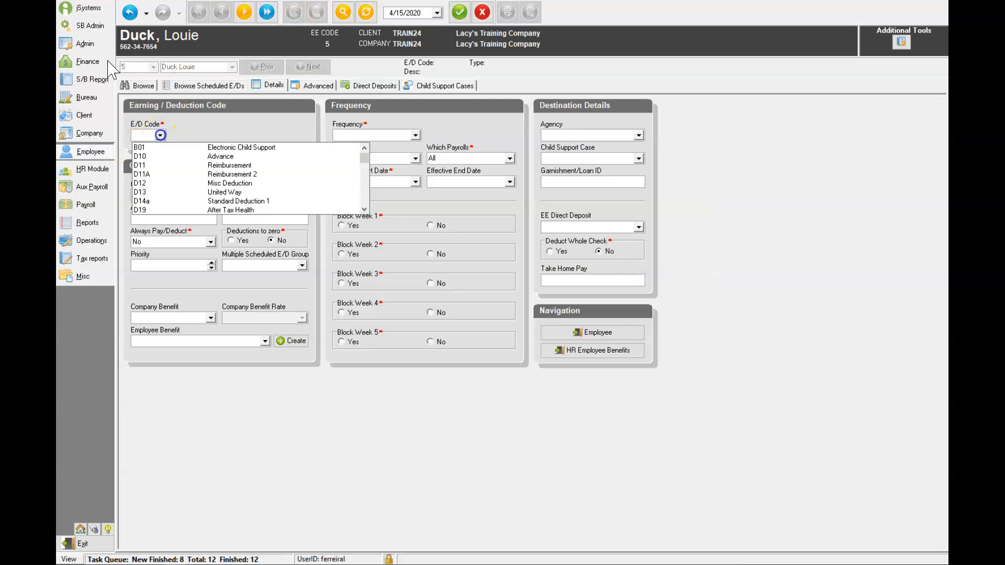
{"action": "type", "text": "M20"}
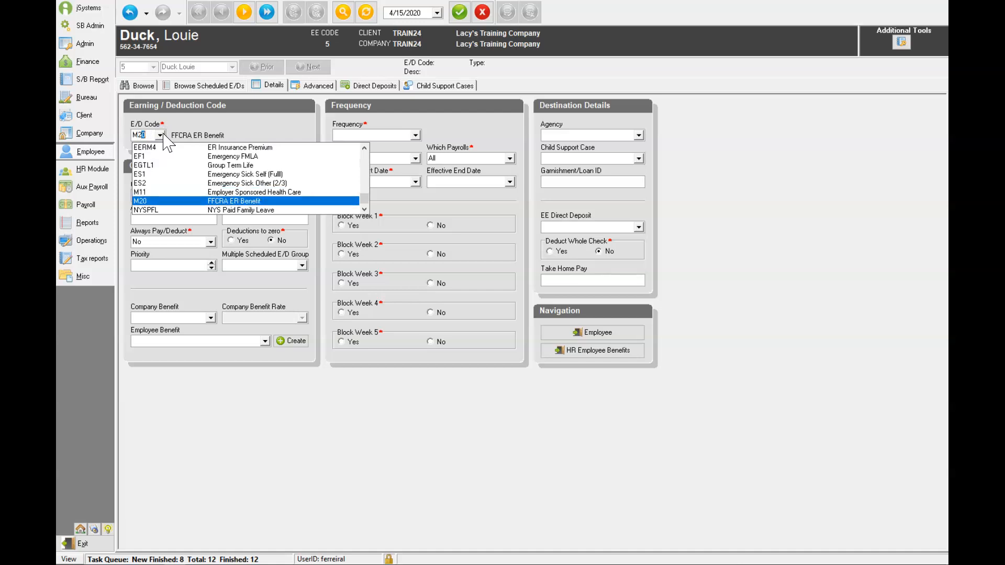
{"action": "left_click", "coordinate": [234, 201]}
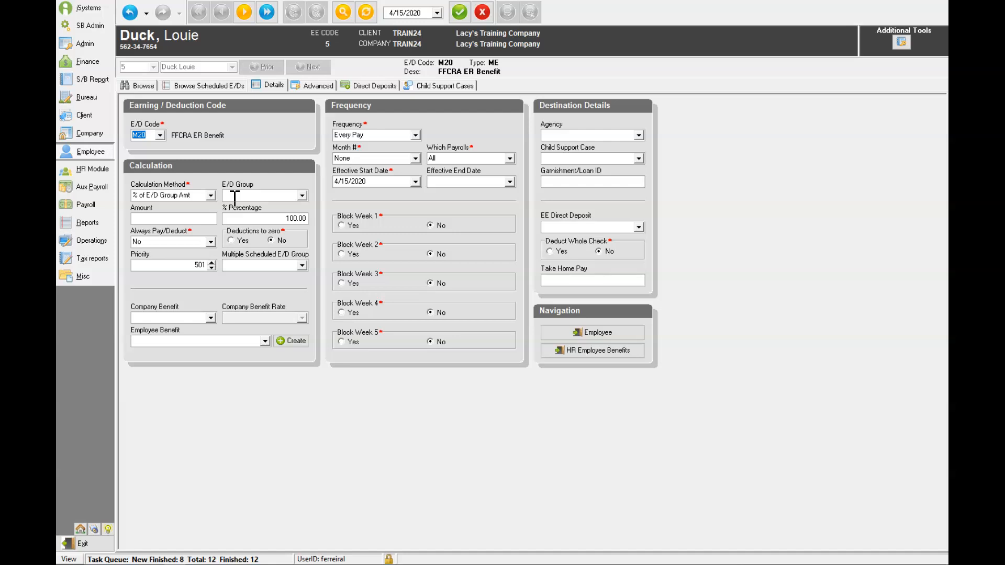
Step: Set the M20 entry's effective end date to 7/3/2020 and save it
{"action": "left_click", "coordinate": [450, 182]}
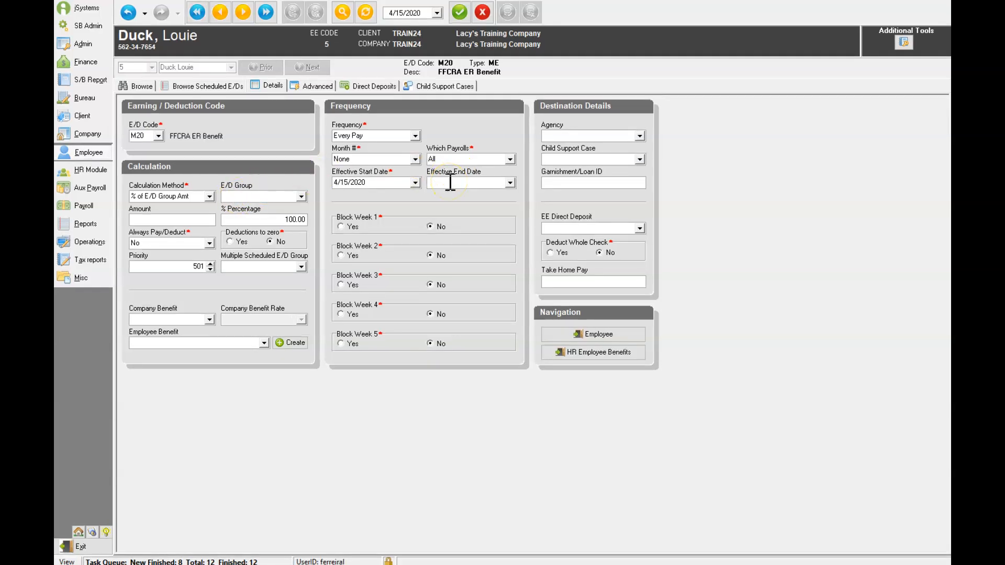
{"action": "left_click", "coordinate": [510, 183]}
{"action": "left_click", "coordinate": [523, 197]}
{"action": "left_click", "coordinate": [523, 198]}
{"action": "left_click", "coordinate": [510, 256]}
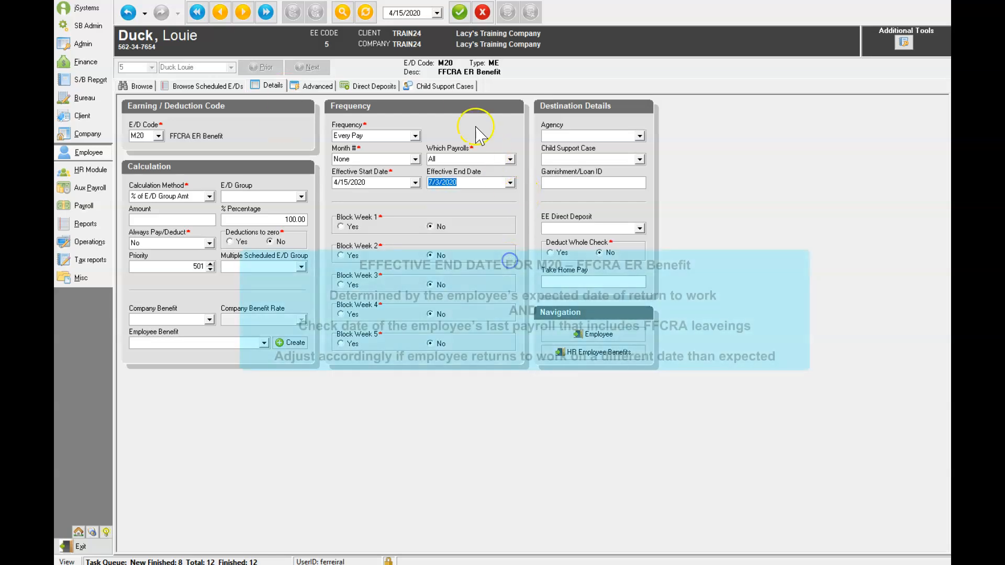
{"action": "left_click", "coordinate": [460, 12]}
{"action": "left_click", "coordinate": [507, 12]}
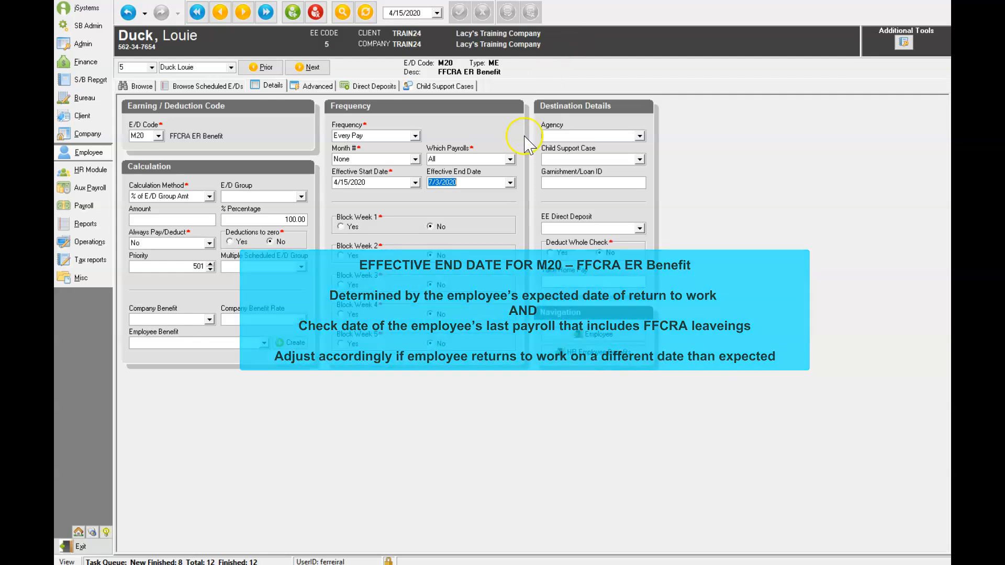
Step: Change the M20 entry's effective end date to 5/4/2020 and save the change
{"action": "left_click", "coordinate": [510, 183]}
{"action": "left_click", "coordinate": [437, 198]}
{"action": "left_click", "coordinate": [437, 198]}
{"action": "left_click", "coordinate": [440, 199]}
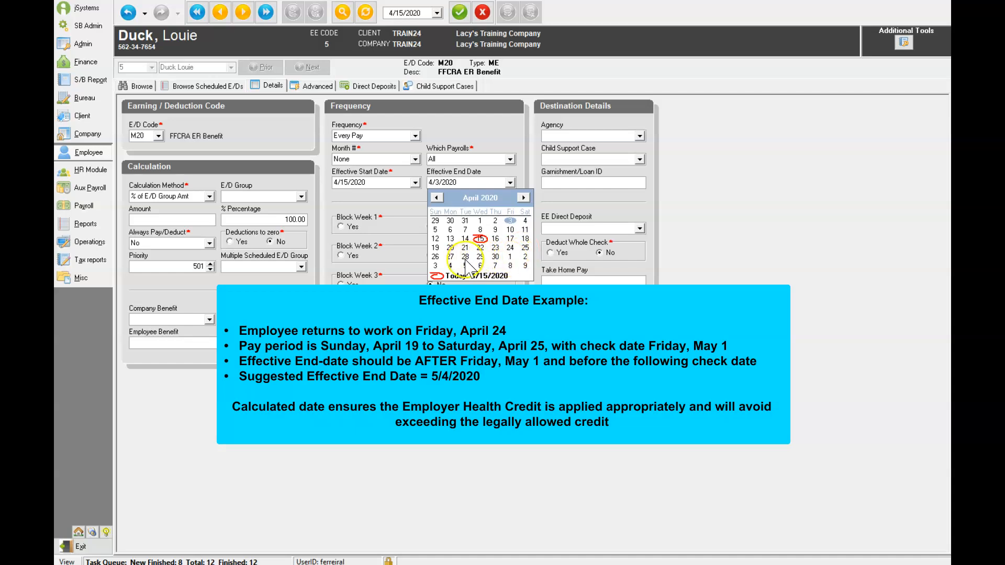
{"action": "left_click", "coordinate": [450, 266]}
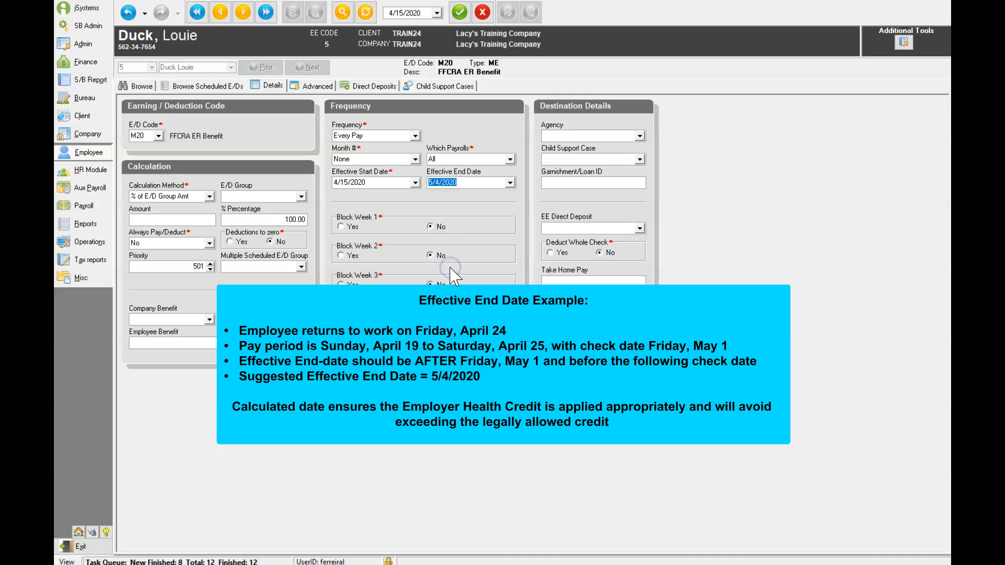
{"action": "left_click", "coordinate": [459, 13]}
{"action": "left_click", "coordinate": [509, 12]}
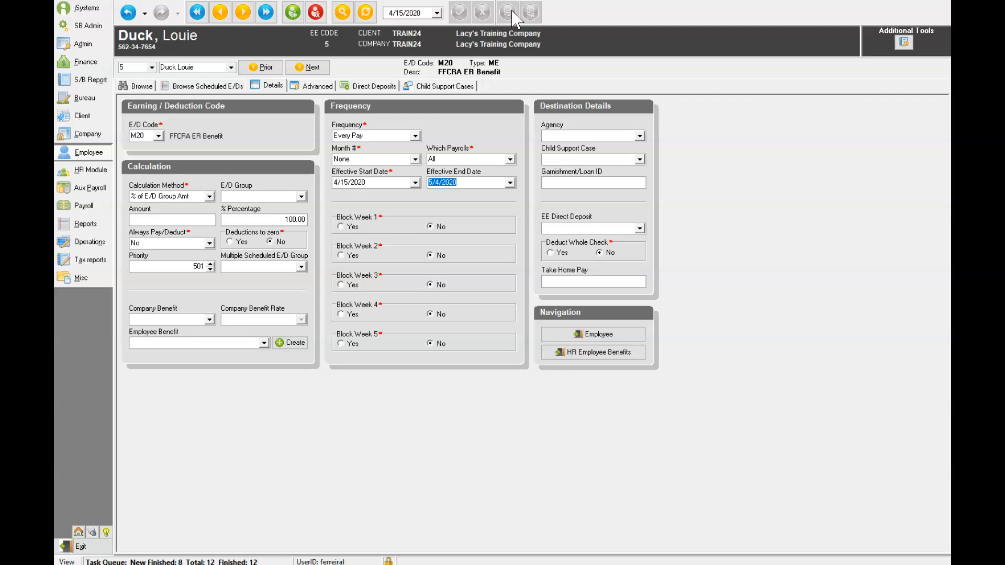
{"action": "left_click", "coordinate": [509, 16]}
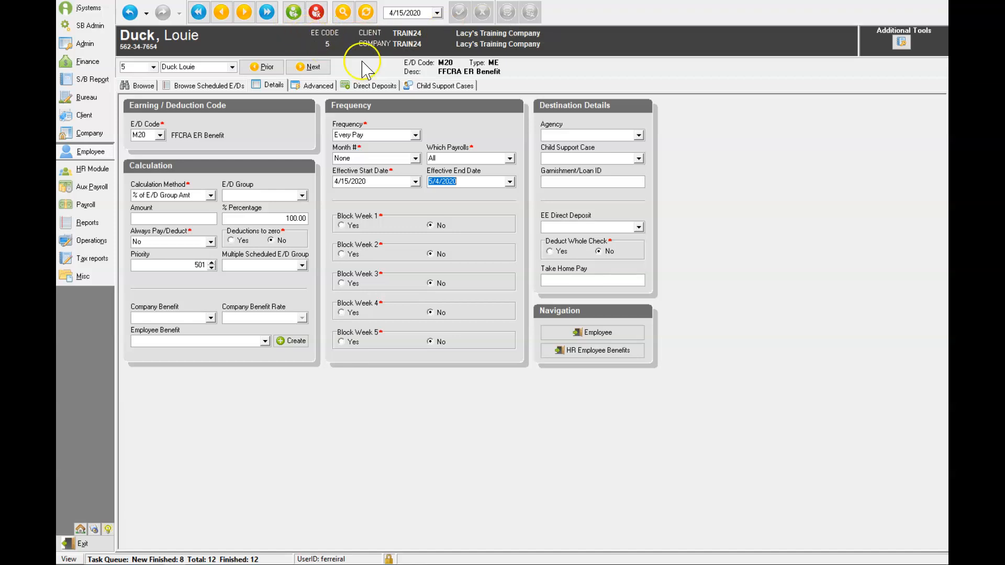
Step: Add a scheduled E/D with code M11, Employer Sponsored Health Care, set its amount to 100, and post the entry
{"action": "left_click", "coordinate": [224, 87]}
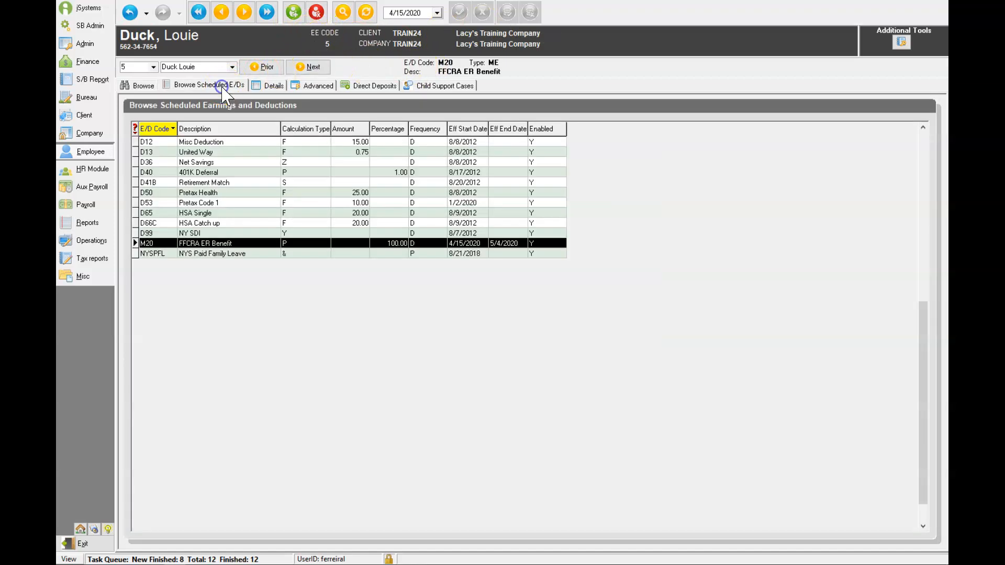
{"action": "left_click", "coordinate": [293, 12]}
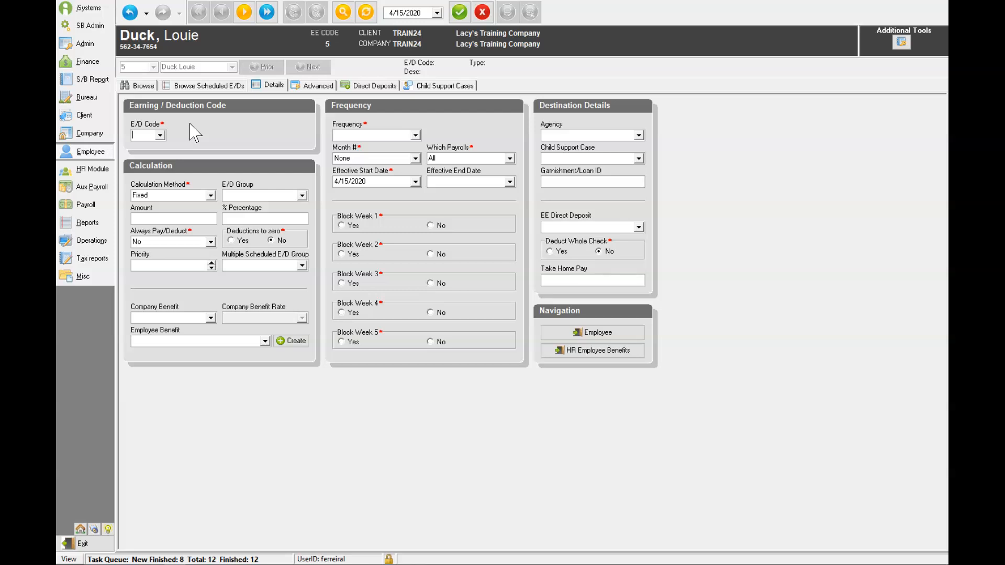
{"action": "type", "text": "M11"}
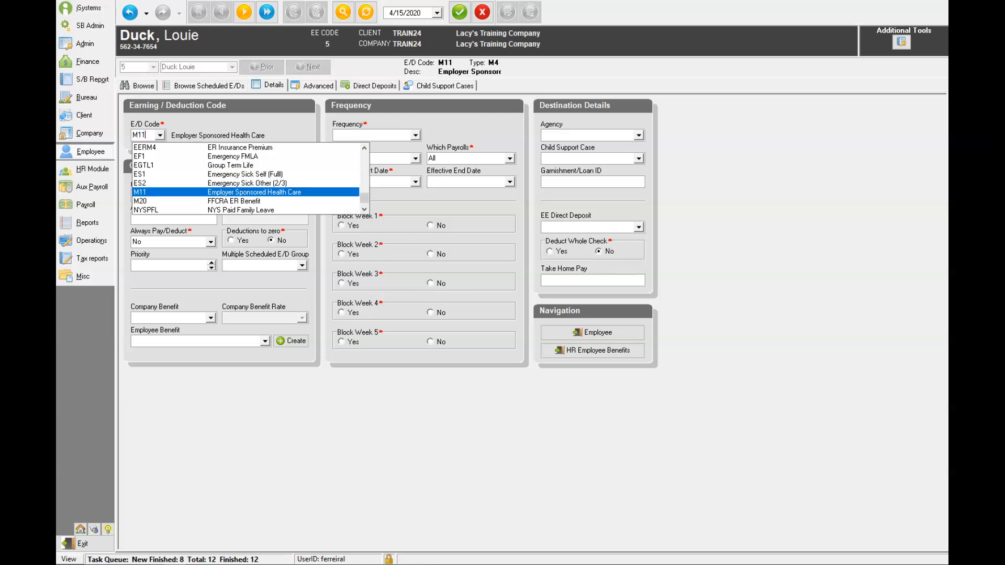
{"action": "left_click", "coordinate": [301, 192]}
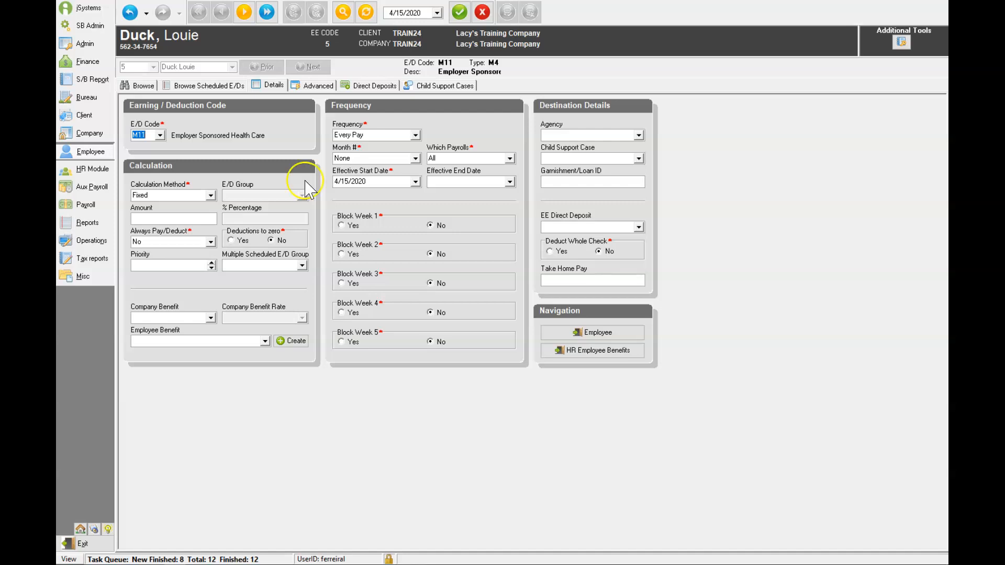
{"action": "left_click", "coordinate": [176, 220]}
{"action": "type", "text": "100"}
{"action": "left_click", "coordinate": [459, 15]}
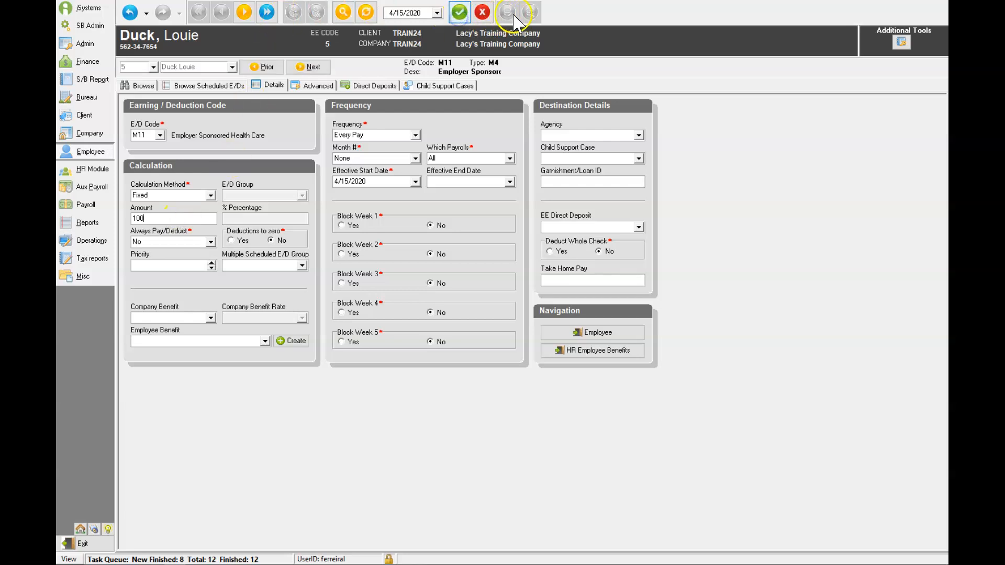
{"action": "left_click", "coordinate": [460, 16]}
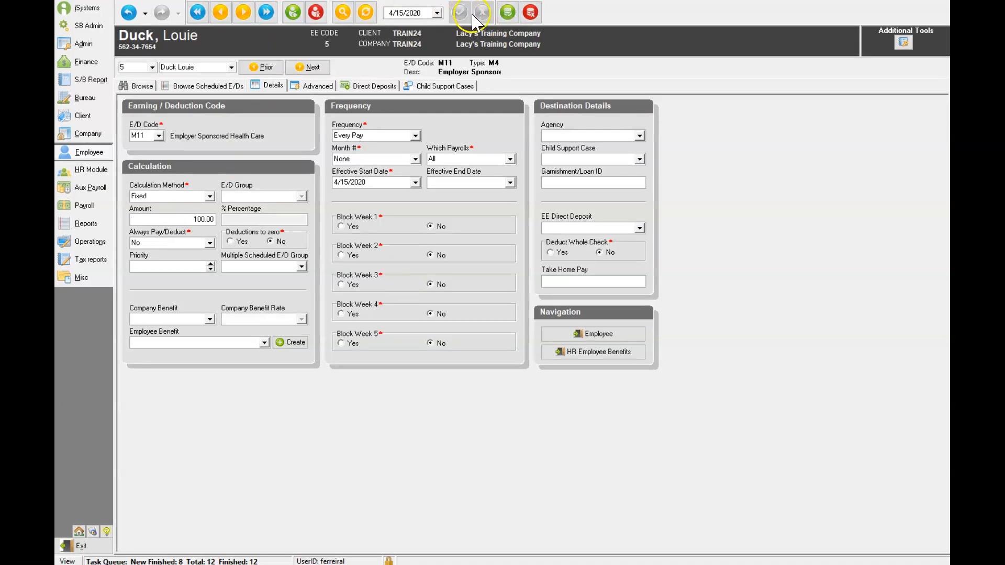
Step: Commit the M11 entry and open the EE Entry details of the third employee in the company's employee list
{"action": "left_click", "coordinate": [504, 16]}
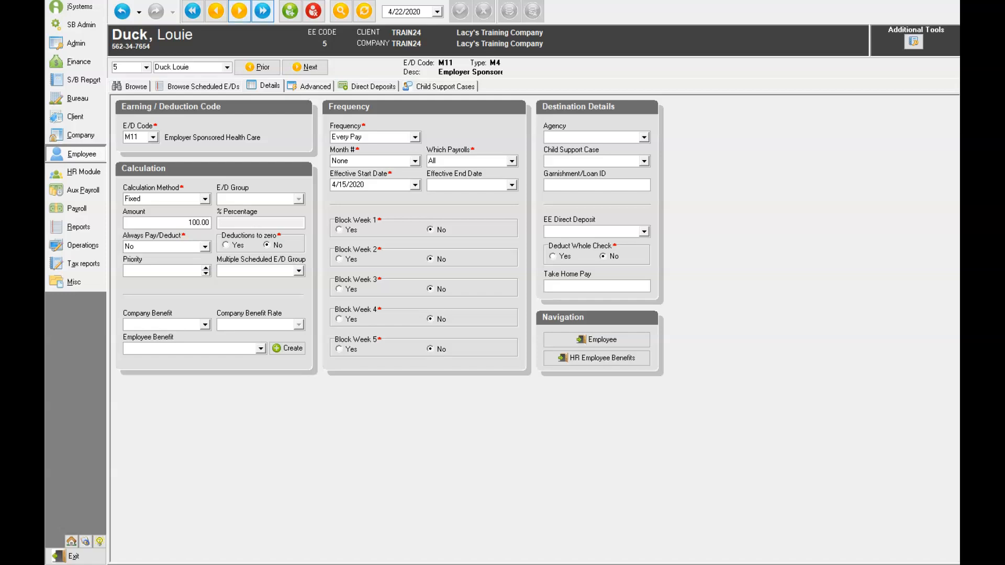
{"action": "left_click", "coordinate": [85, 154]}
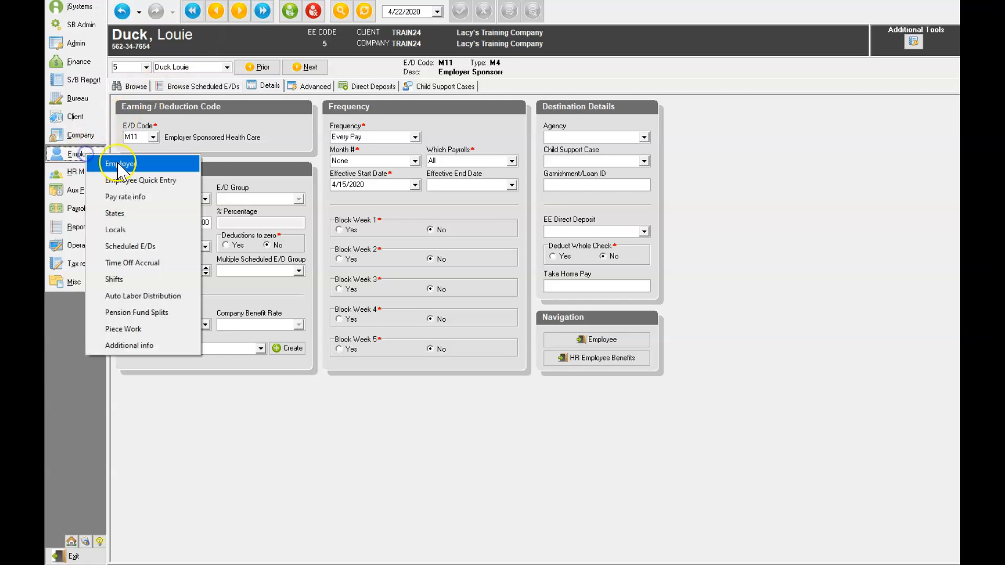
{"action": "left_click", "coordinate": [119, 163]}
{"action": "left_click", "coordinate": [413, 214]}
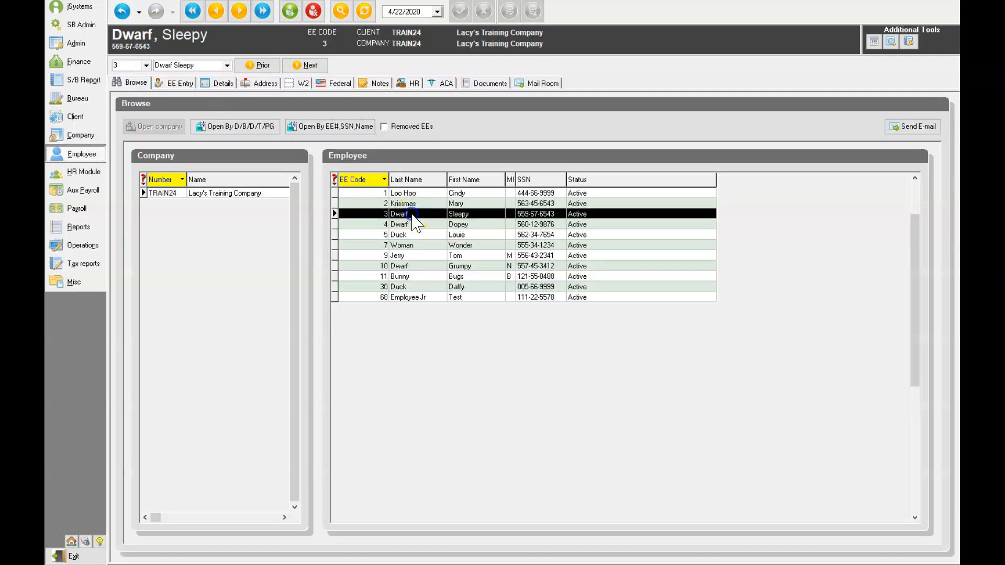
{"action": "left_click", "coordinate": [181, 84]}
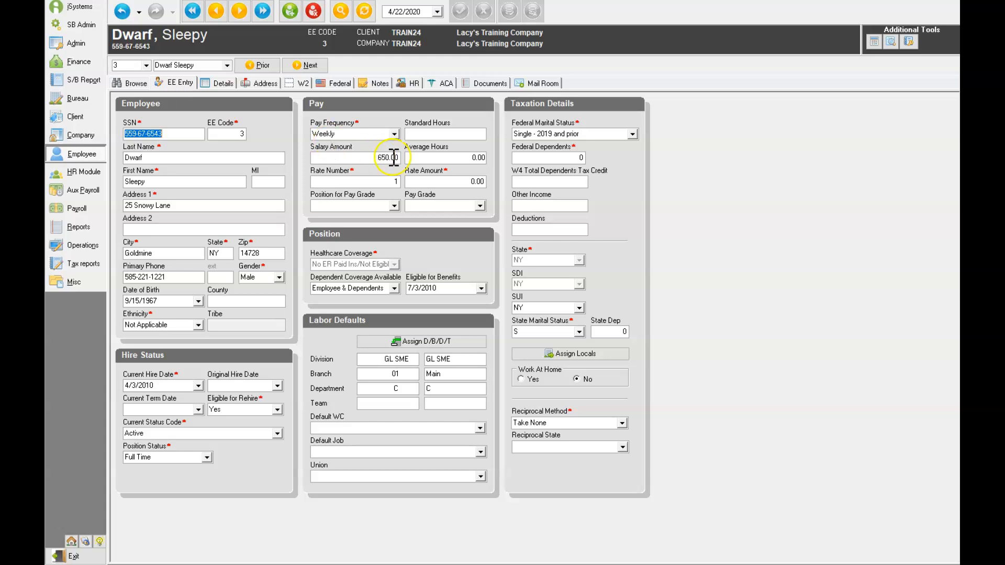
Step: Set the salaried employee's Average Hours to 40, accept the rate change to $16.25, and commit the changes
{"action": "left_click", "coordinate": [454, 158]}
{"action": "type", "text": "40"}
{"action": "left_click", "coordinate": [523, 154]}
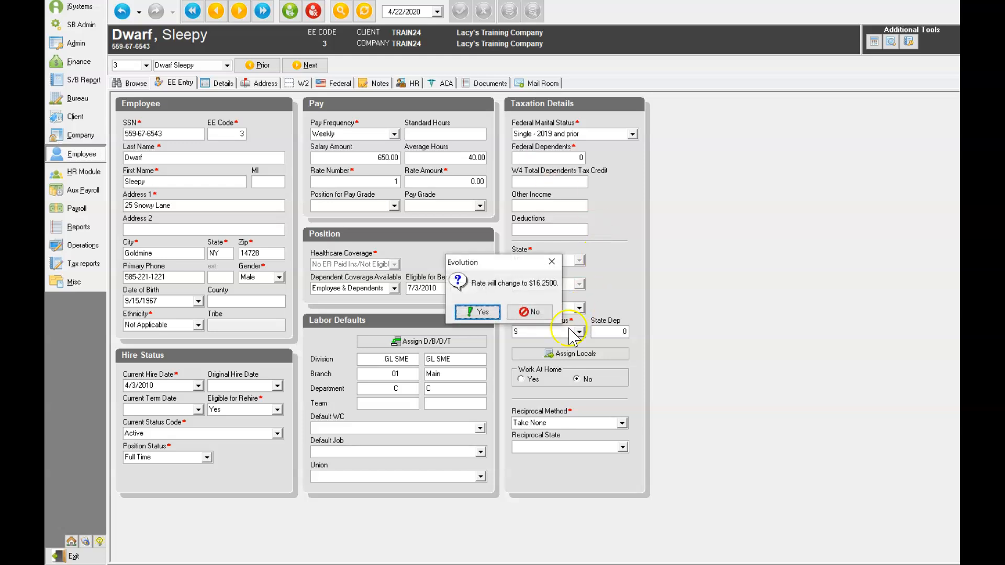
{"action": "left_click", "coordinate": [484, 313]}
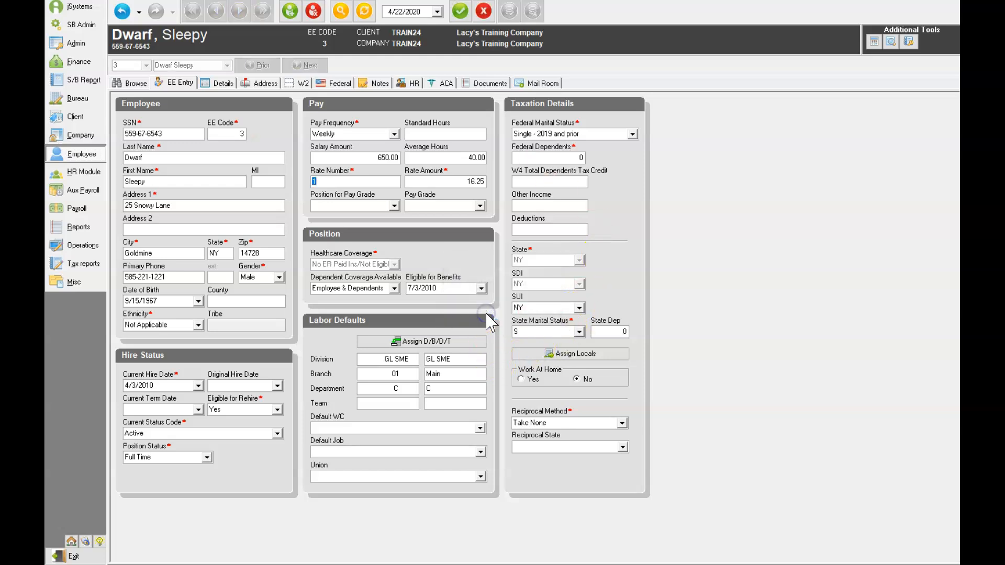
{"action": "left_click", "coordinate": [459, 11]}
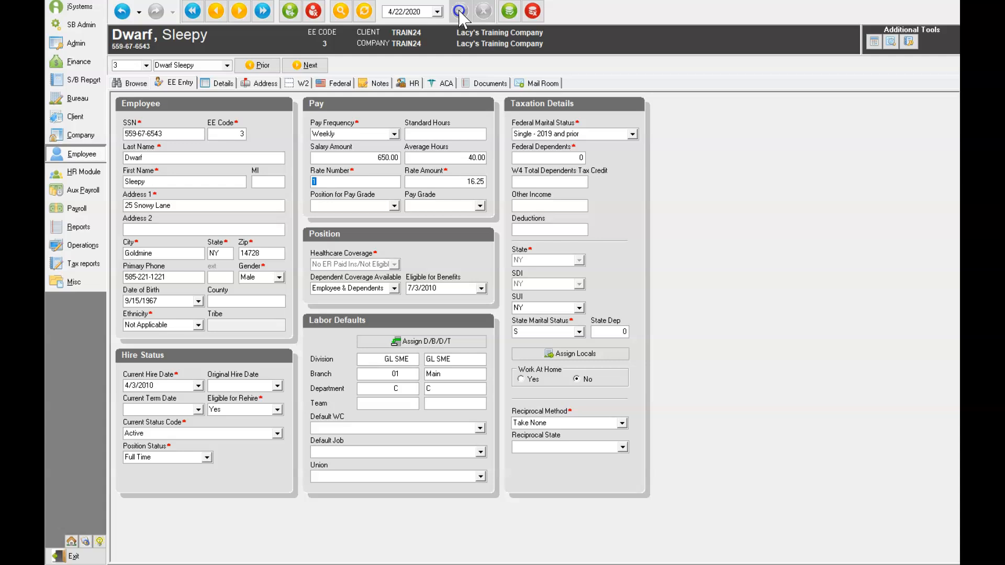
{"action": "left_click", "coordinate": [510, 11]}
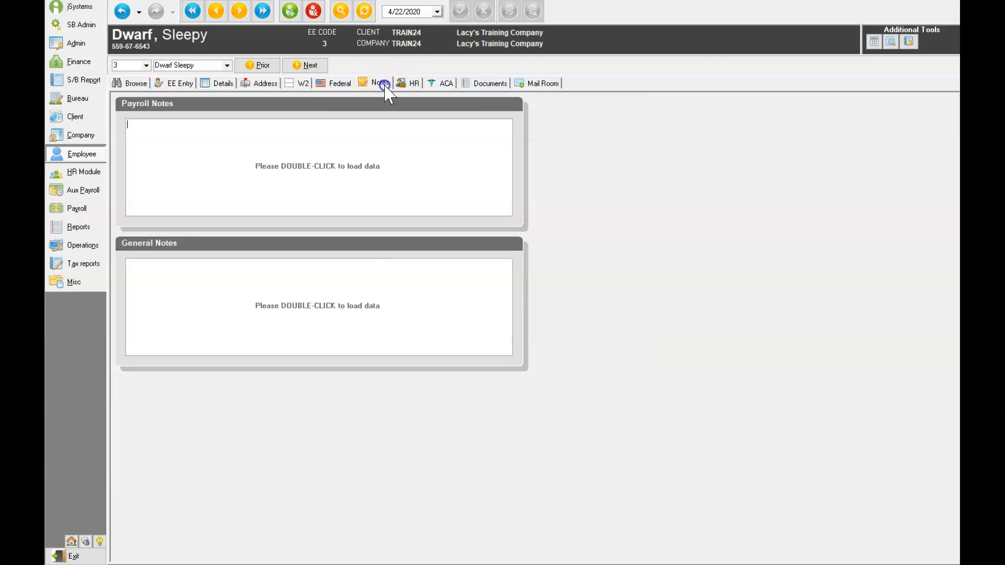
Step: Add a payroll note that Average Hours and Rate Amount are entered for intermittent FFCRA leave and must be removed when it is over, and commit
{"action": "left_click", "coordinate": [382, 83]}
{"action": "double_click", "coordinate": [341, 162]}
{"action": "left_click", "coordinate": [144, 128]}
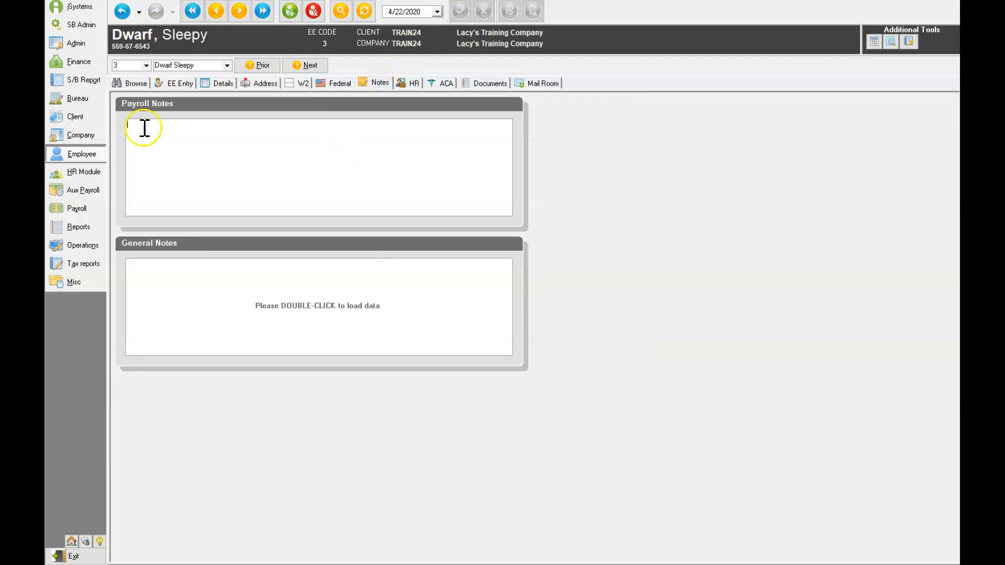
{"action": "type", "text": "This salary employee has Average Hours and Rate Amount entered for intermittent FFCRA leave. Entries MUST BE REMOVED when intermittent leave is over to avoid accidentally overpaying the employee when hours are entered under non FFCRA codes like Vacation, Sick etc."}
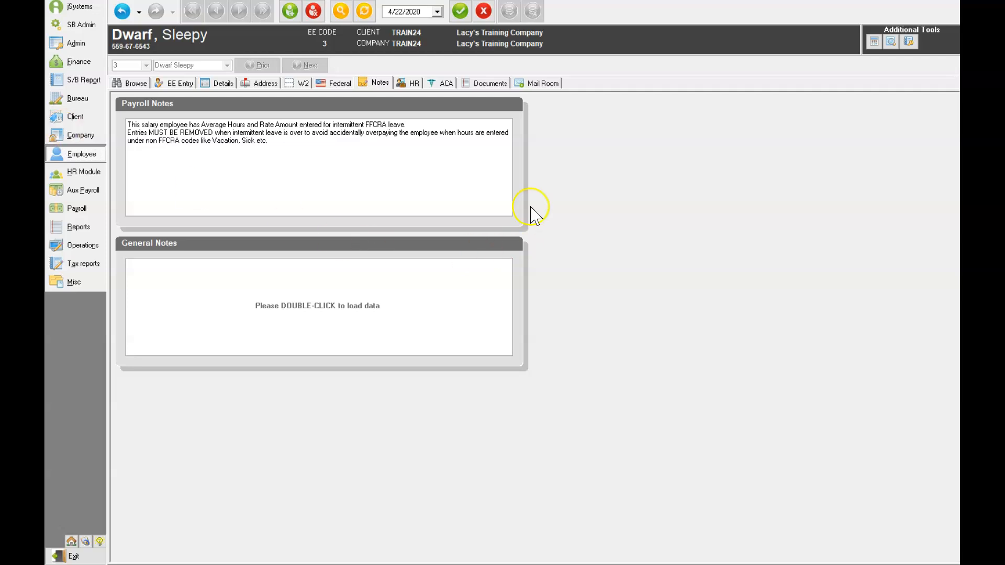
{"action": "left_click", "coordinate": [460, 11]}
{"action": "left_click", "coordinate": [510, 11]}
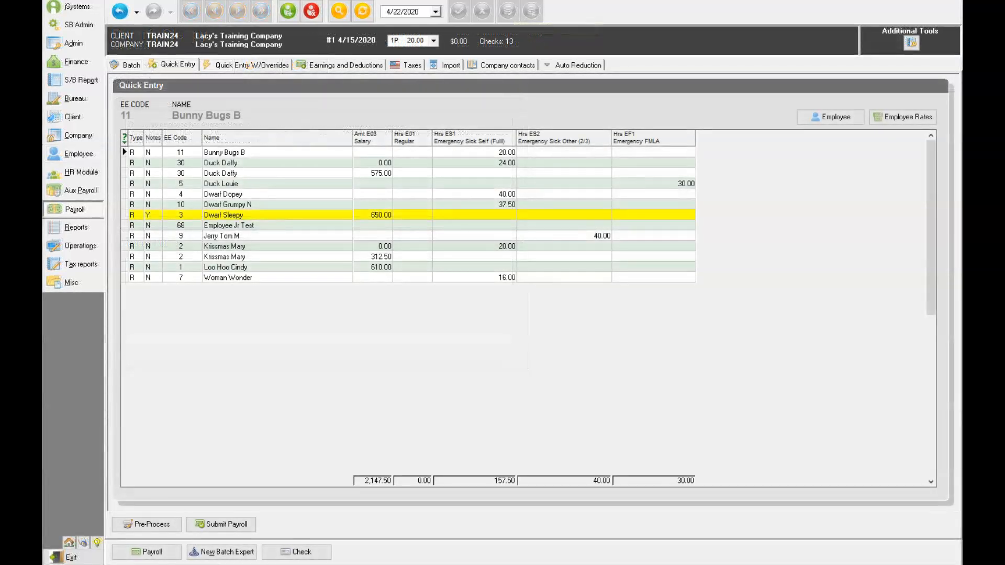
Step: Reset the noted employee's Average Hours and Rate Amount to 0.00, delete the payroll note, and commit both changes
{"action": "left_click", "coordinate": [226, 217]}
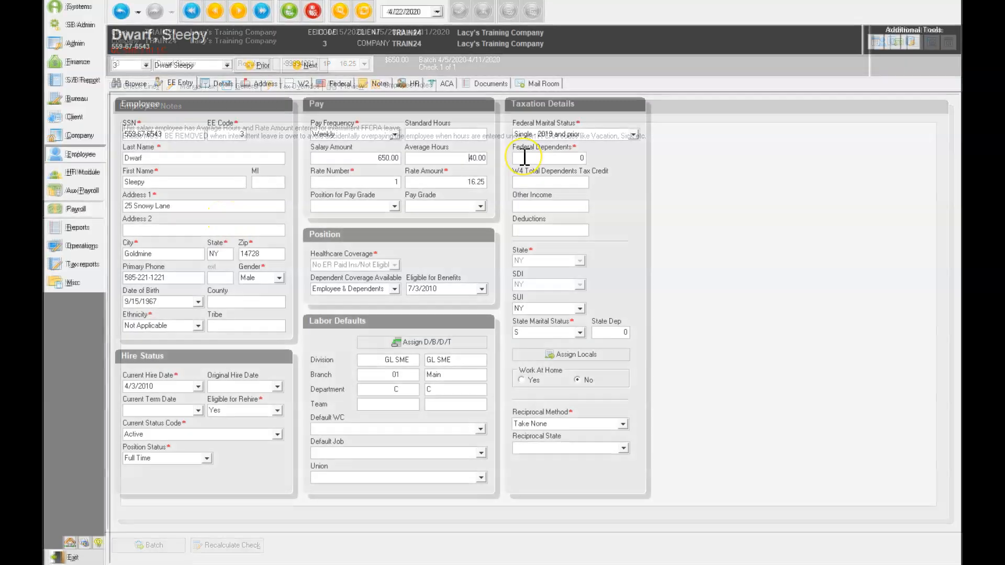
{"action": "left_click", "coordinate": [463, 313]}
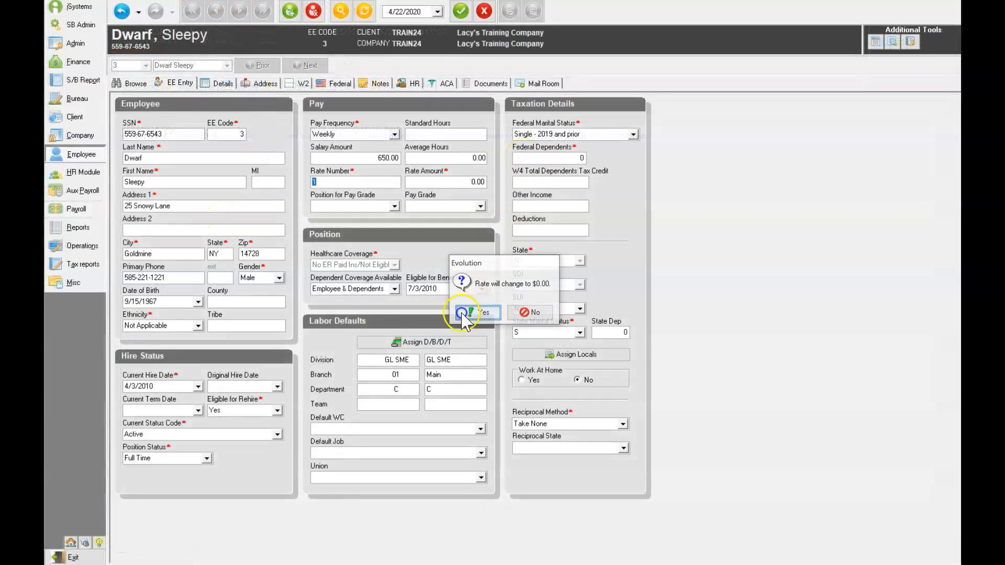
{"action": "left_click", "coordinate": [377, 85]}
{"action": "left_click_drag", "start_coordinate": [300, 141], "coordinate": [60, 121]}
{"action": "key", "text": "Delete"}
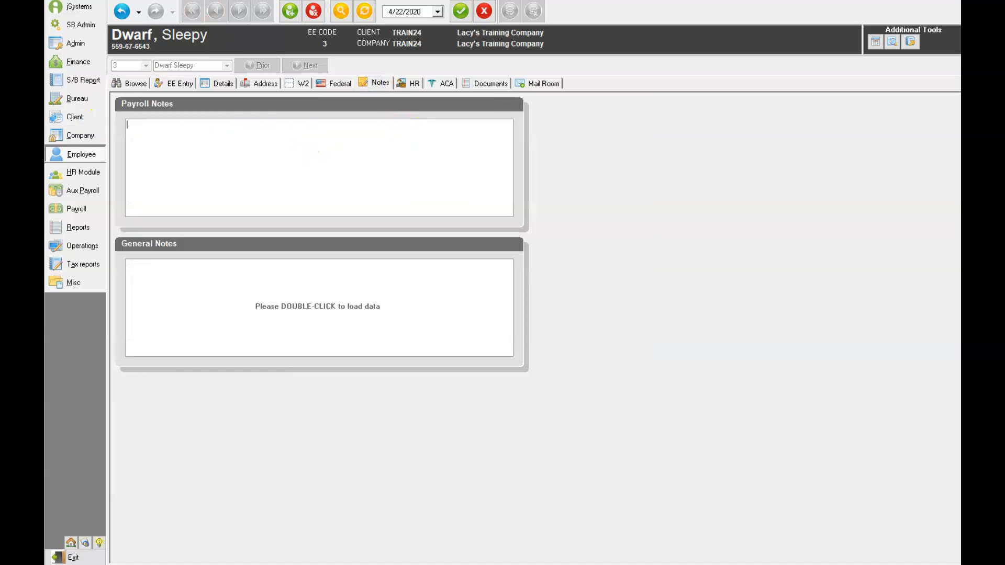
{"action": "left_click", "coordinate": [461, 11]}
{"action": "left_click", "coordinate": [517, 15]}
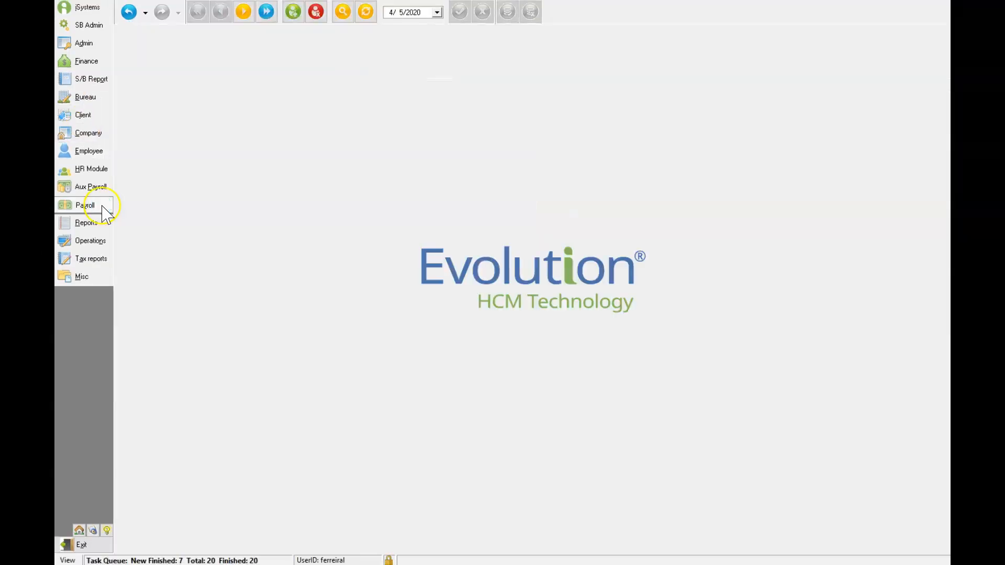
Step: Open the 4/11/2020 payroll's weekly batch in Quick Entry
{"action": "left_click", "coordinate": [103, 207]}
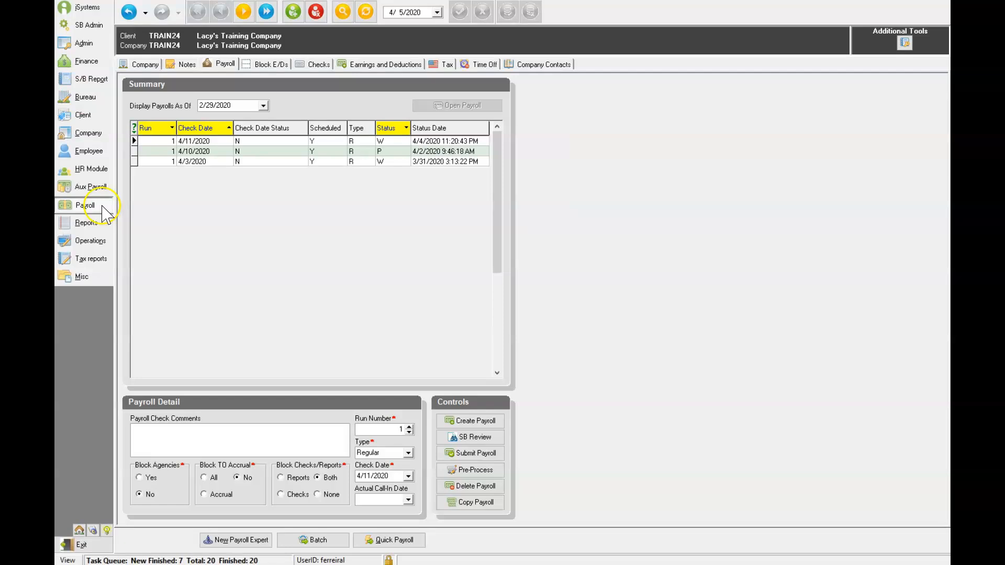
{"action": "left_click", "coordinate": [330, 540]}
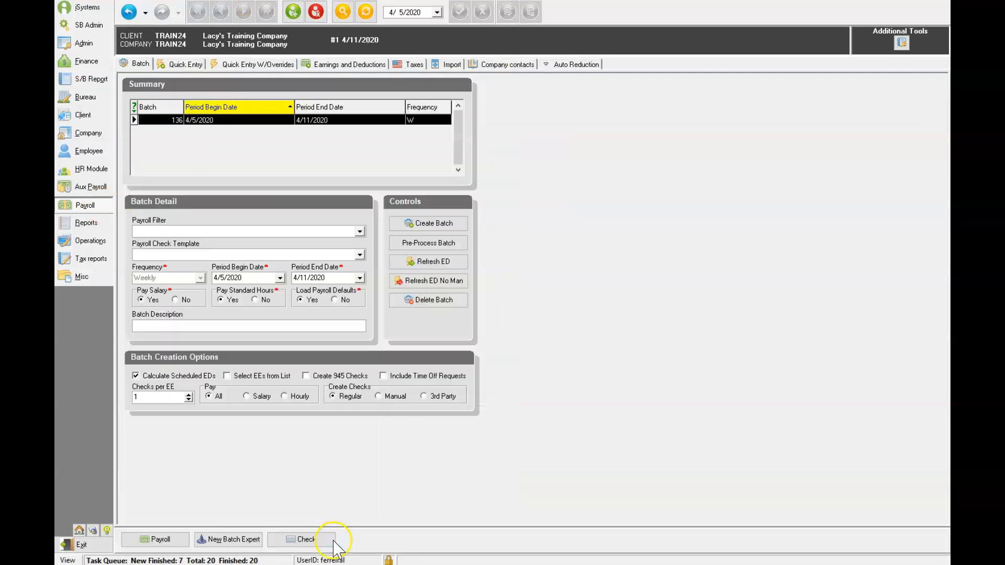
{"action": "left_click", "coordinate": [184, 65]}
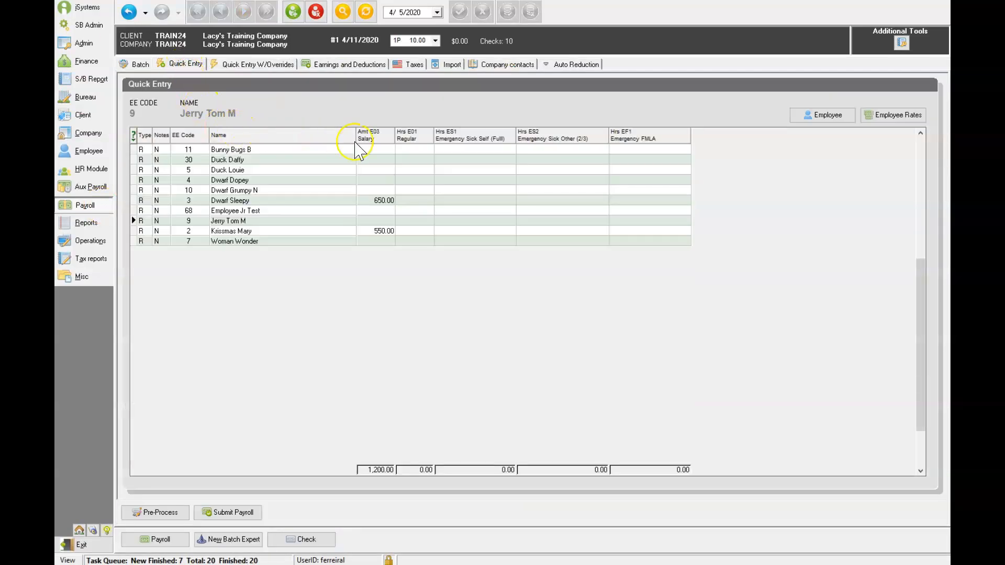
{"action": "left_click", "coordinate": [512, 137]}
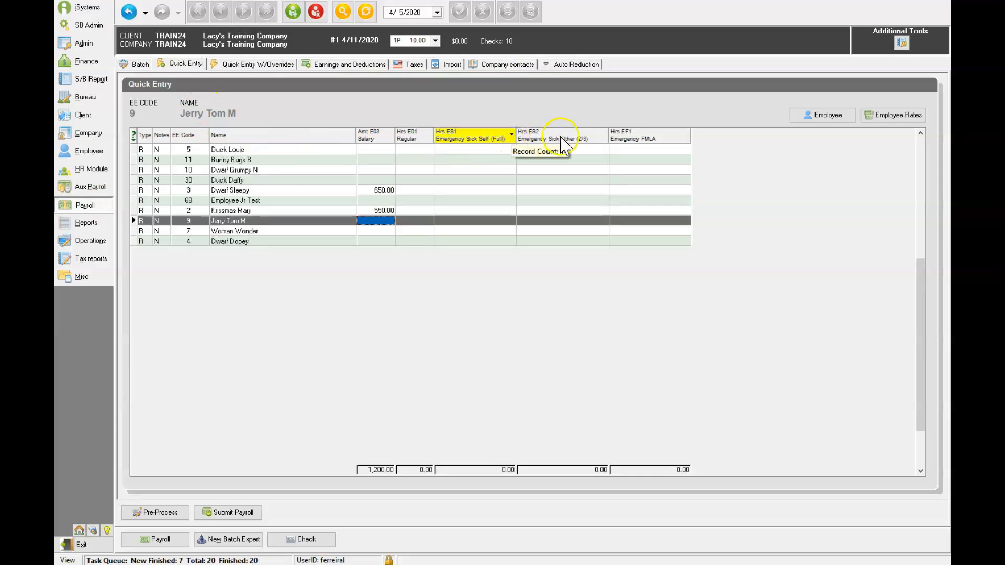
{"action": "left_click", "coordinate": [604, 136]}
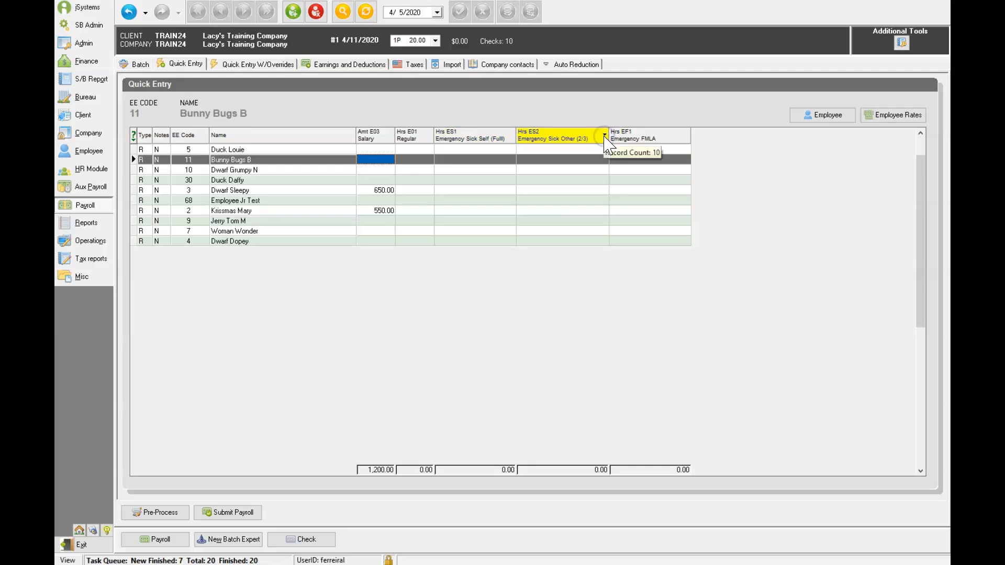
{"action": "left_click", "coordinate": [685, 137]}
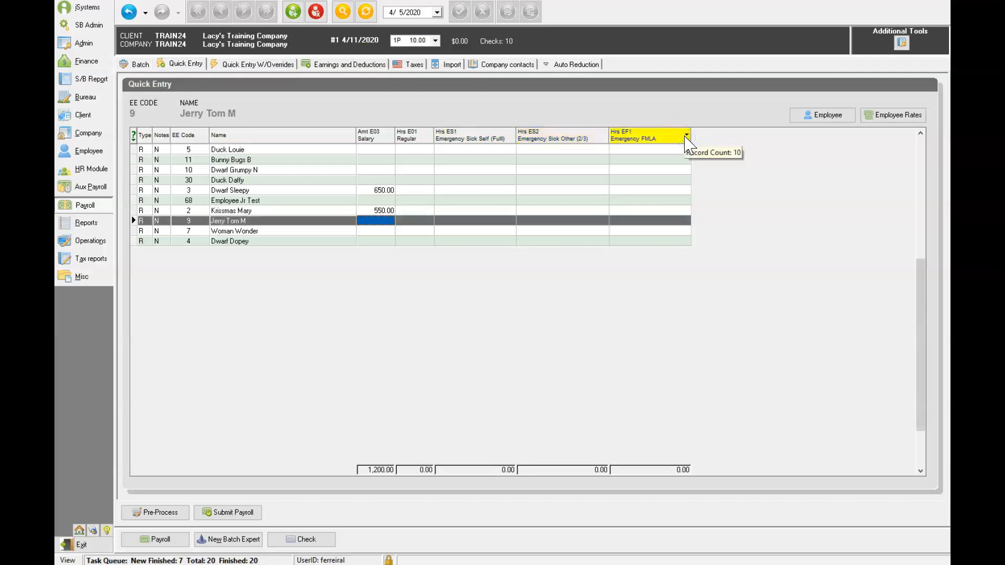
{"action": "left_click", "coordinate": [258, 113]}
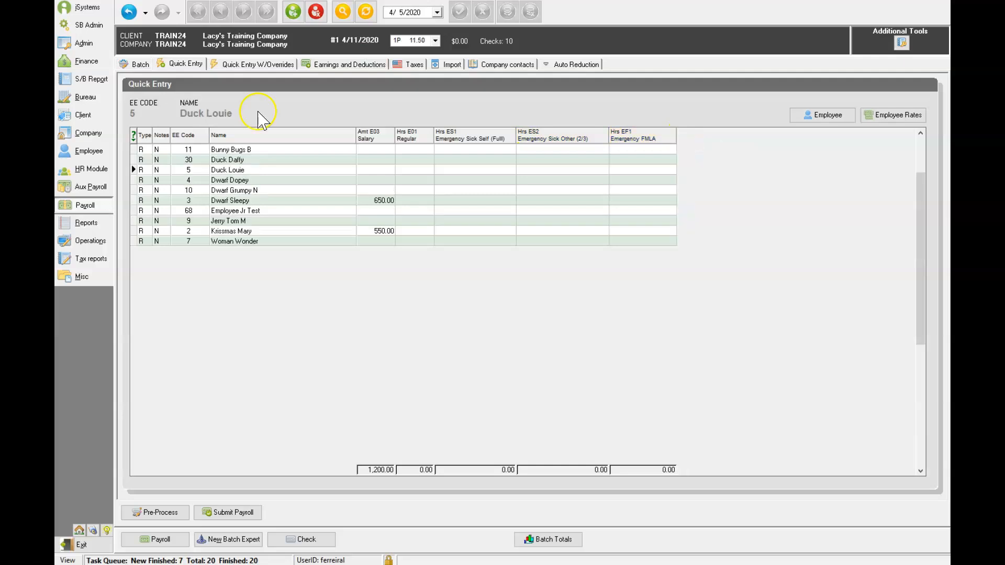
Step: Add an hours column for E/D code EF1 Emergency FMLA to the Quick Entry grid
{"action": "right_click", "coordinate": [276, 150]}
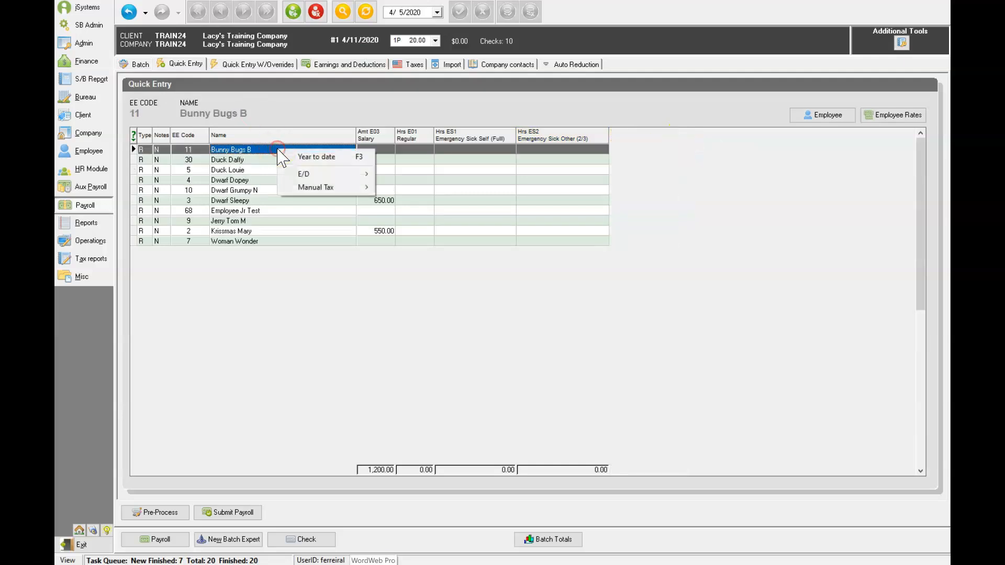
{"action": "mouse_move", "coordinate": [303, 177]}
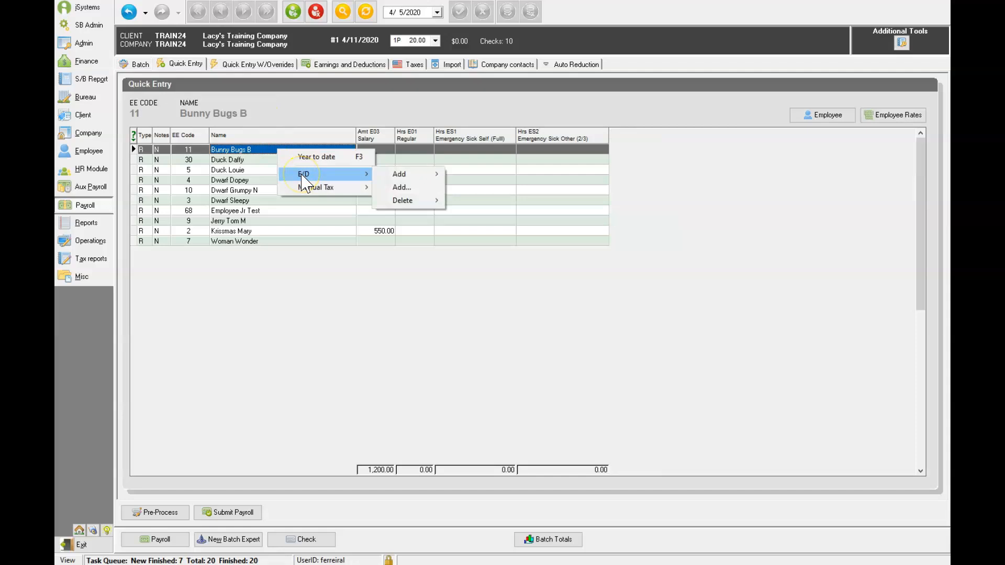
{"action": "left_click", "coordinate": [405, 175]}
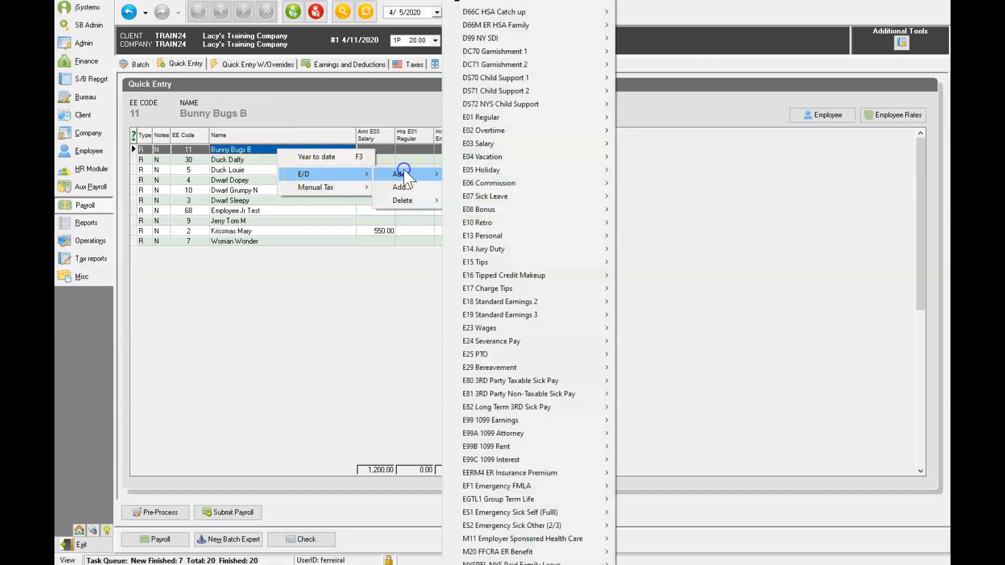
{"action": "mouse_move", "coordinate": [588, 492]}
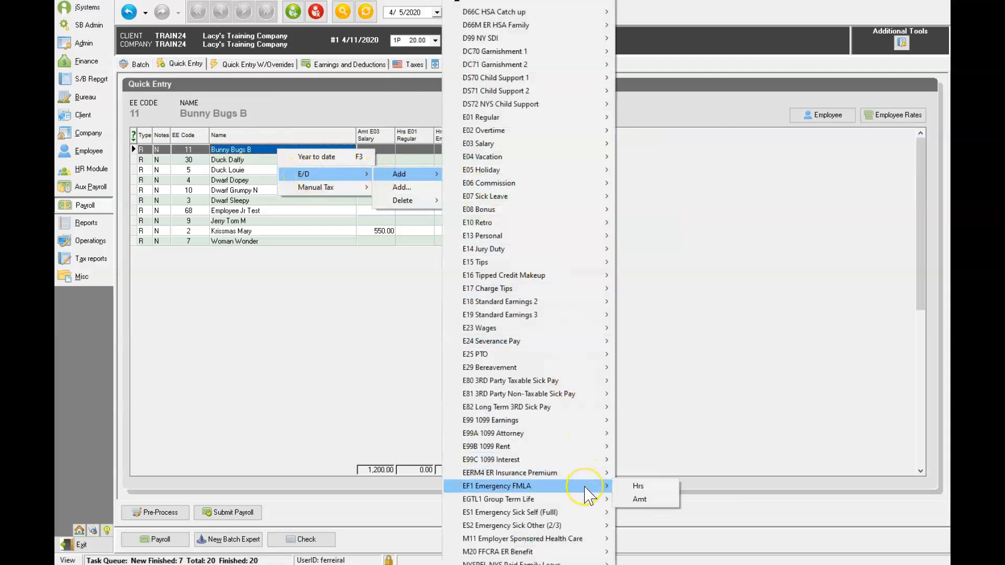
{"action": "left_click", "coordinate": [646, 485]}
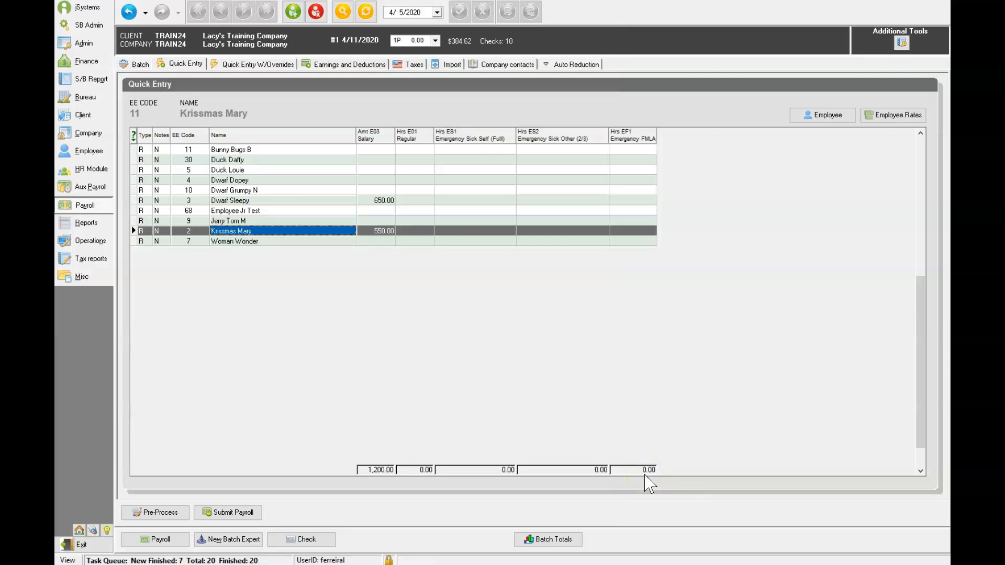
Step: Enter ES1 Emergency Sick Self hours: 20 for the first listed employee, 40 for the fourth, 37.5 for the fifth and 16 for the ninth
{"action": "left_click", "coordinate": [467, 151]}
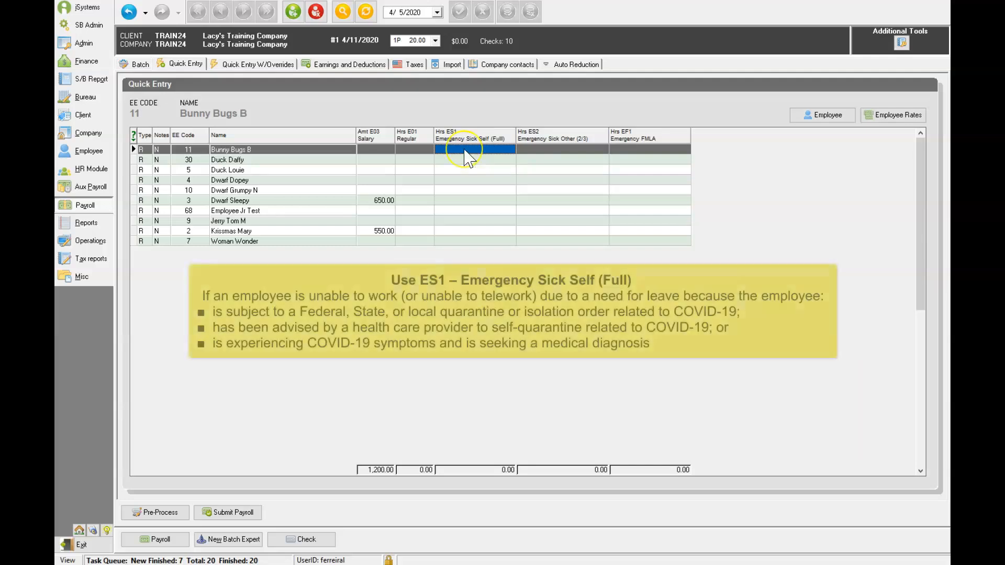
{"action": "left_click", "coordinate": [466, 151]}
{"action": "type", "text": "20"}
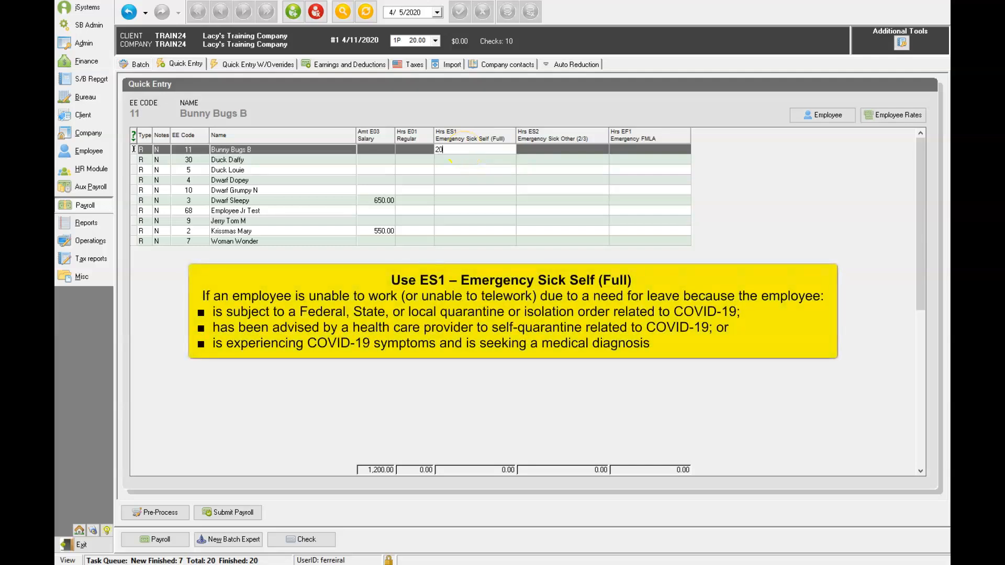
{"action": "key", "text": "Return"}
{"action": "left_click", "coordinate": [453, 181]}
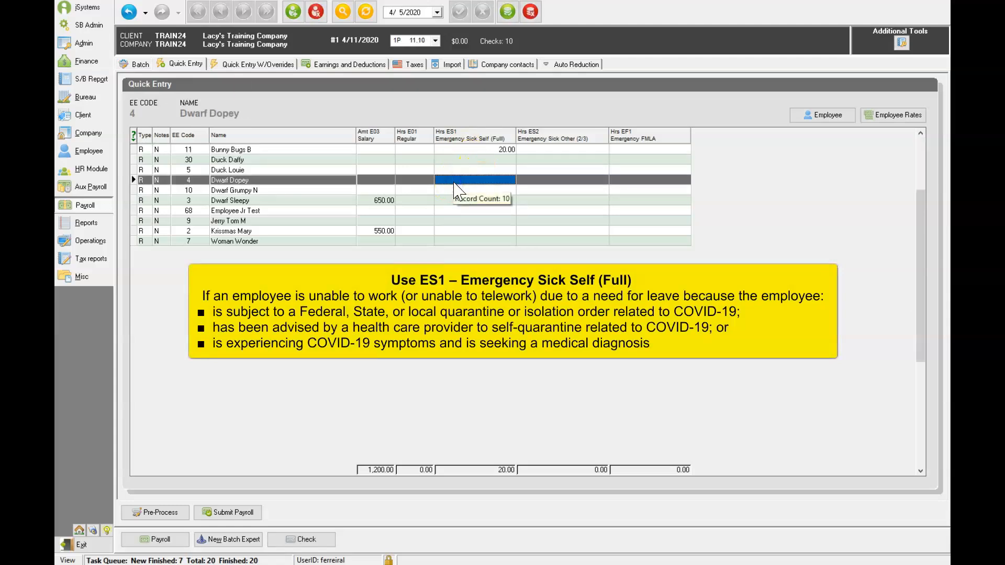
{"action": "type", "text": "40"}
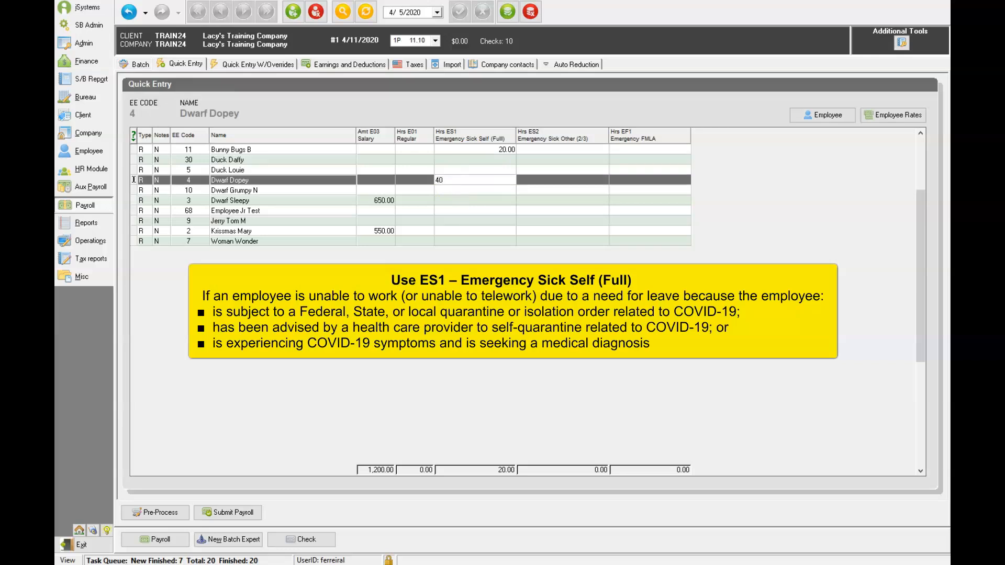
{"action": "left_click", "coordinate": [451, 191]}
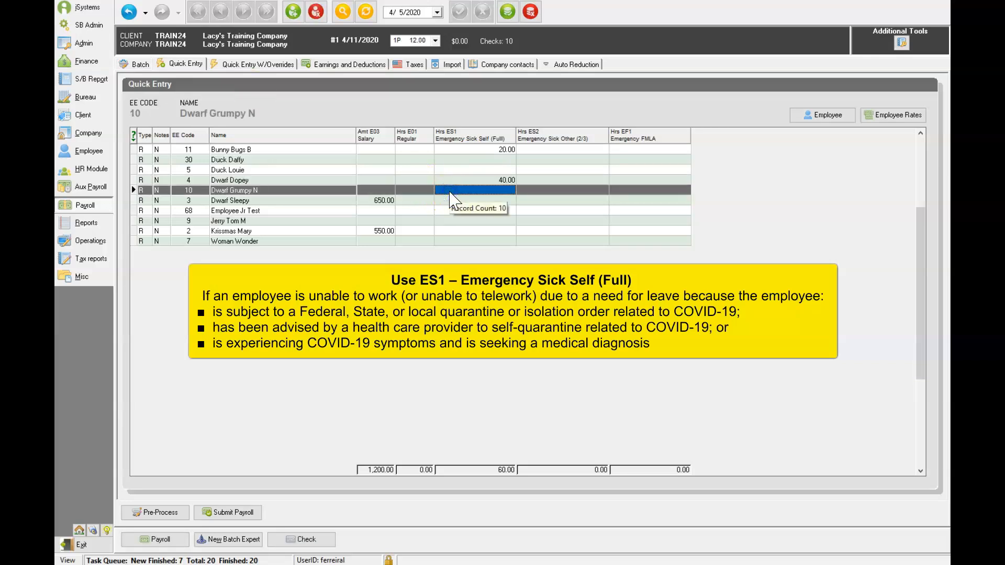
{"action": "type", "text": "37.5"}
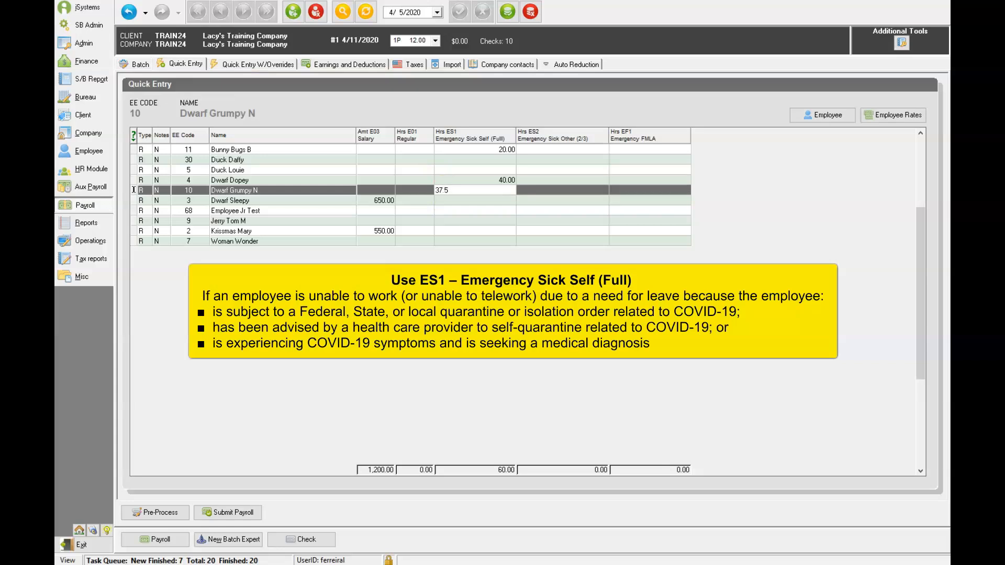
{"action": "left_click", "coordinate": [461, 221]}
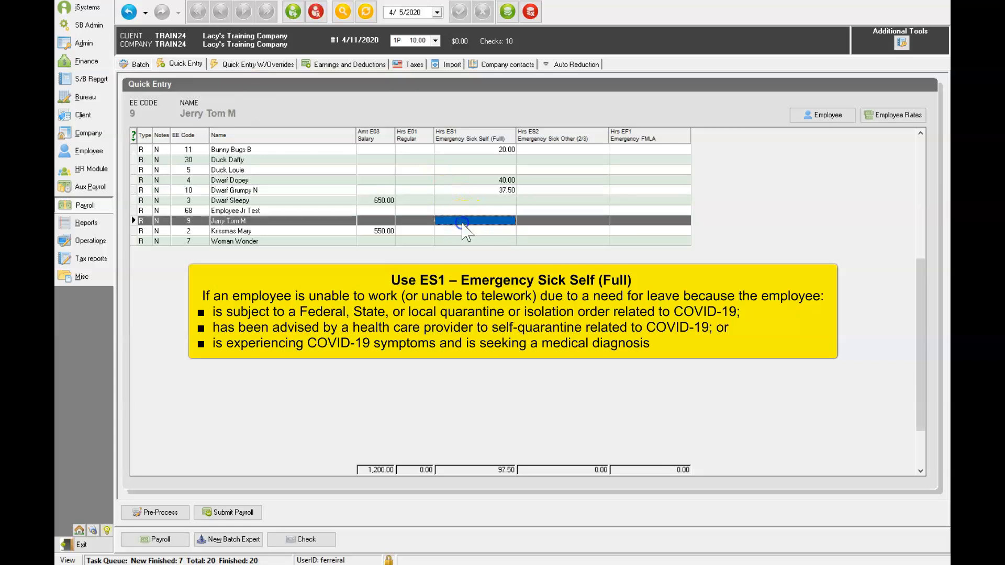
{"action": "left_click", "coordinate": [458, 231]}
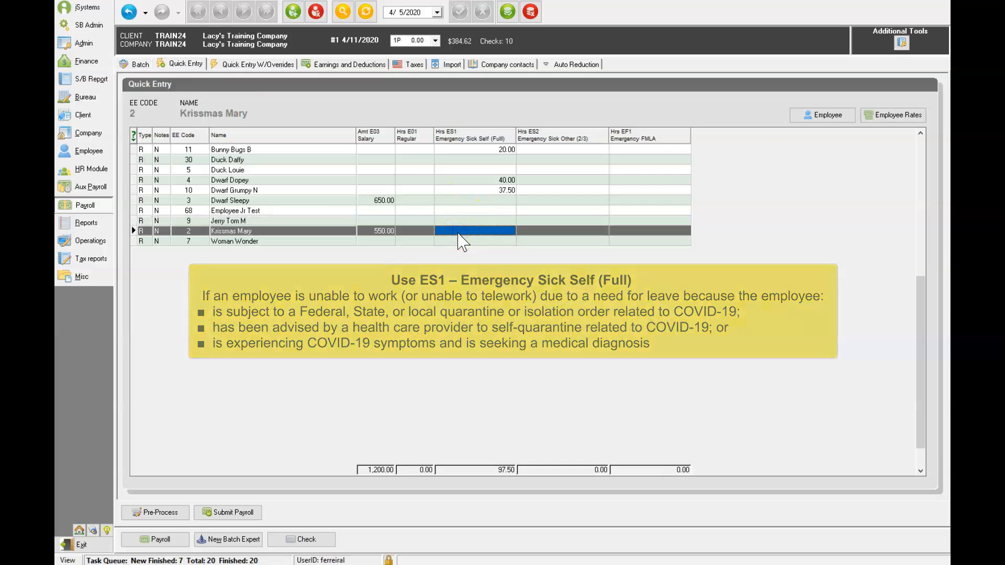
{"action": "type", "text": "16"}
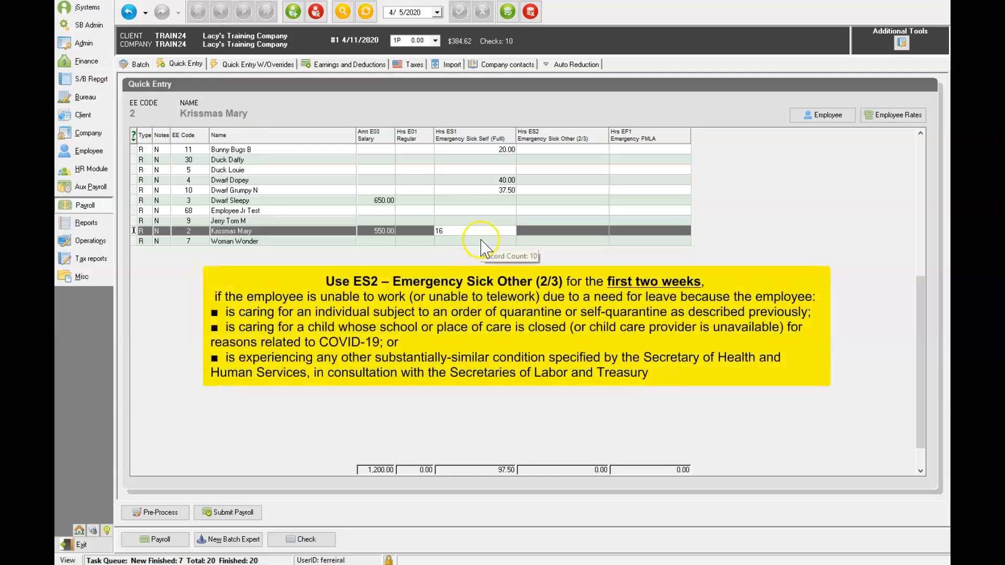
{"action": "left_click", "coordinate": [488, 241]}
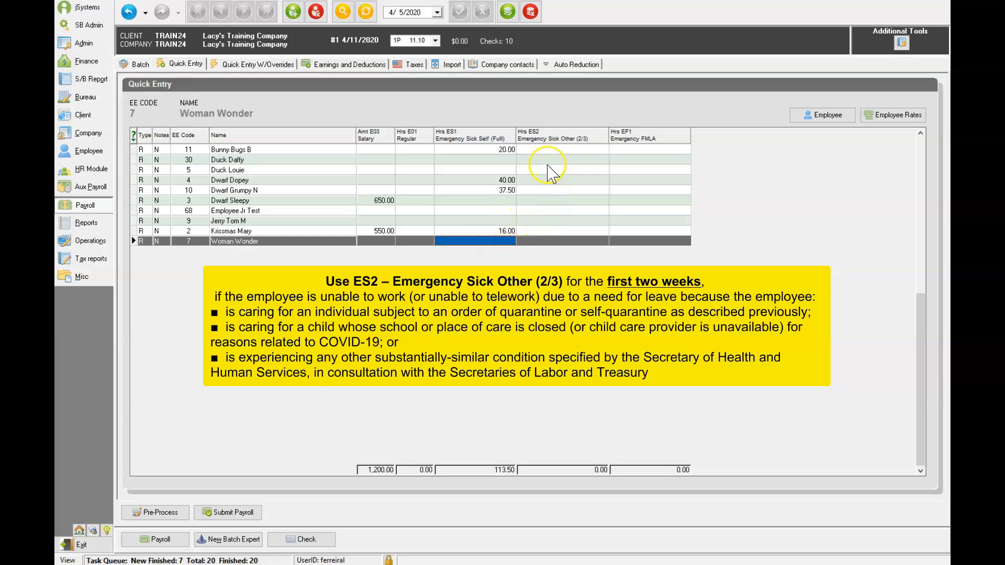
Step: Enter ES2 Emergency Sick Other hours: 30 for the third listed employee and 40 for the eighth
{"action": "left_click", "coordinate": [548, 170]}
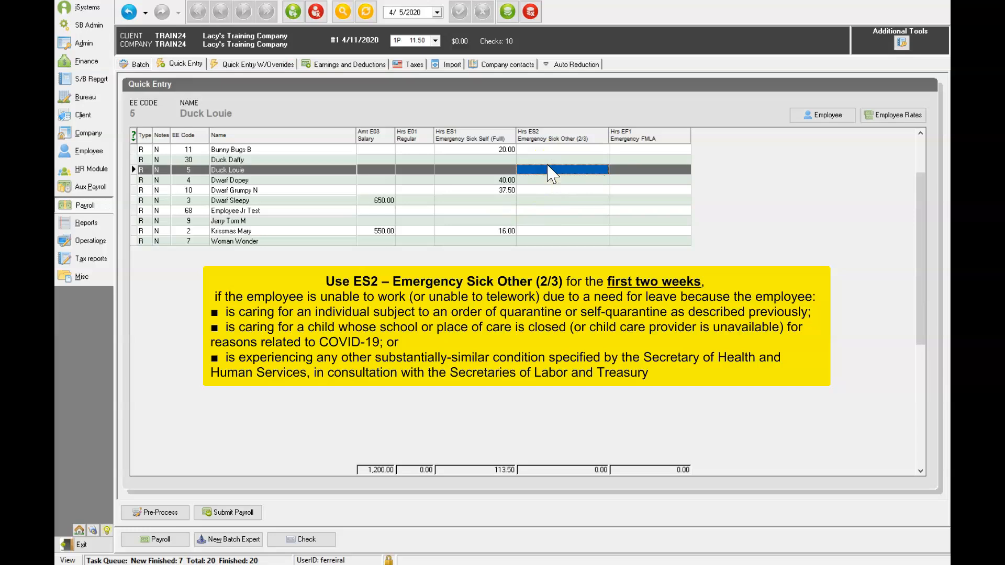
{"action": "left_click", "coordinate": [549, 170]}
{"action": "type", "text": "30"}
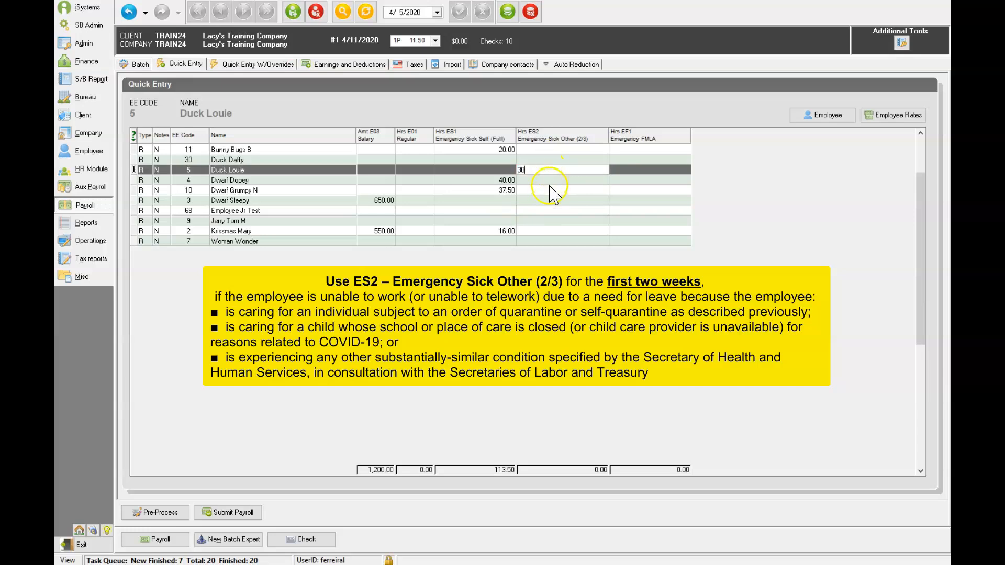
{"action": "left_click", "coordinate": [547, 220]}
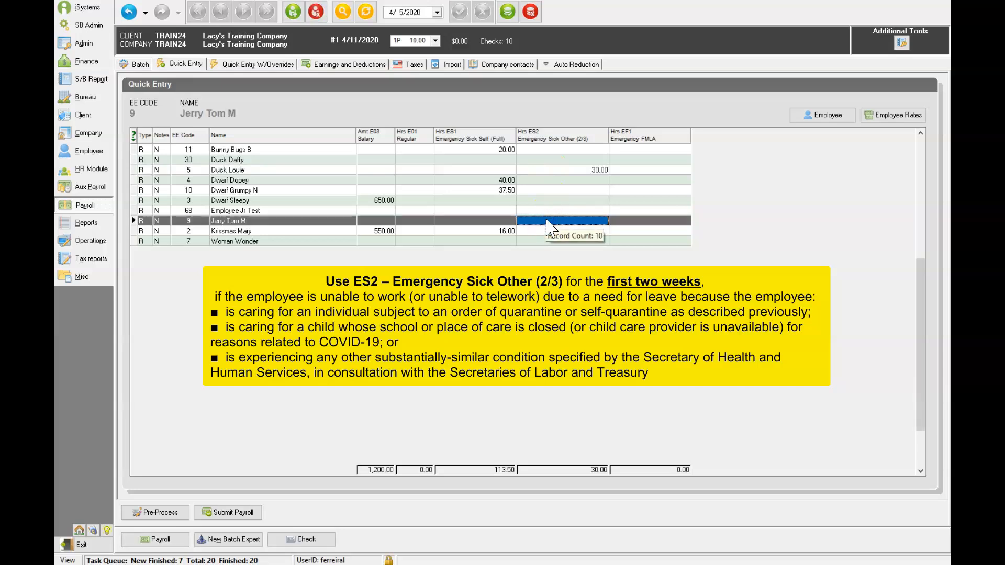
{"action": "type", "text": "40"}
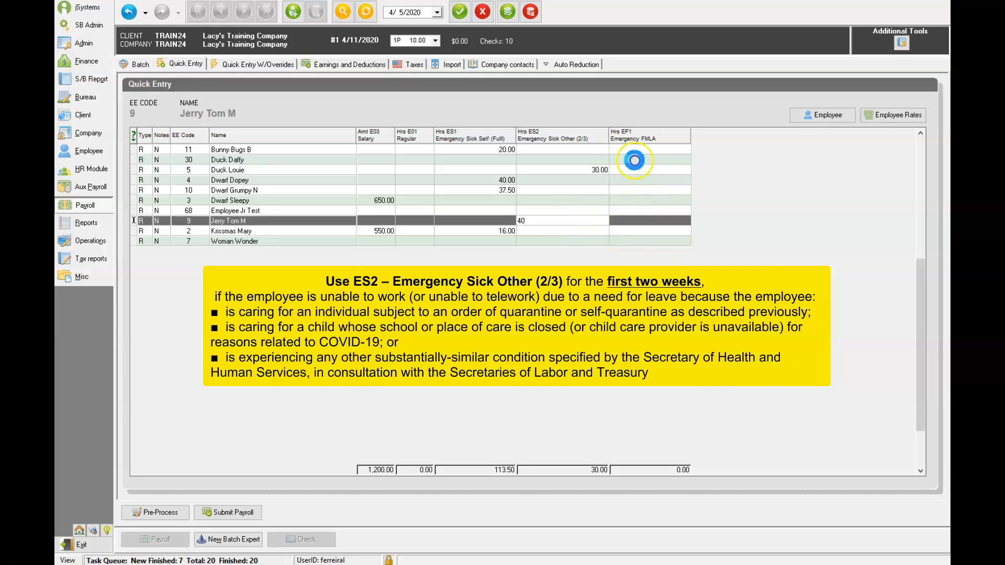
Step: Enter 40 EF1 Emergency FMLA hours for the second listed employee
{"action": "left_click", "coordinate": [635, 160]}
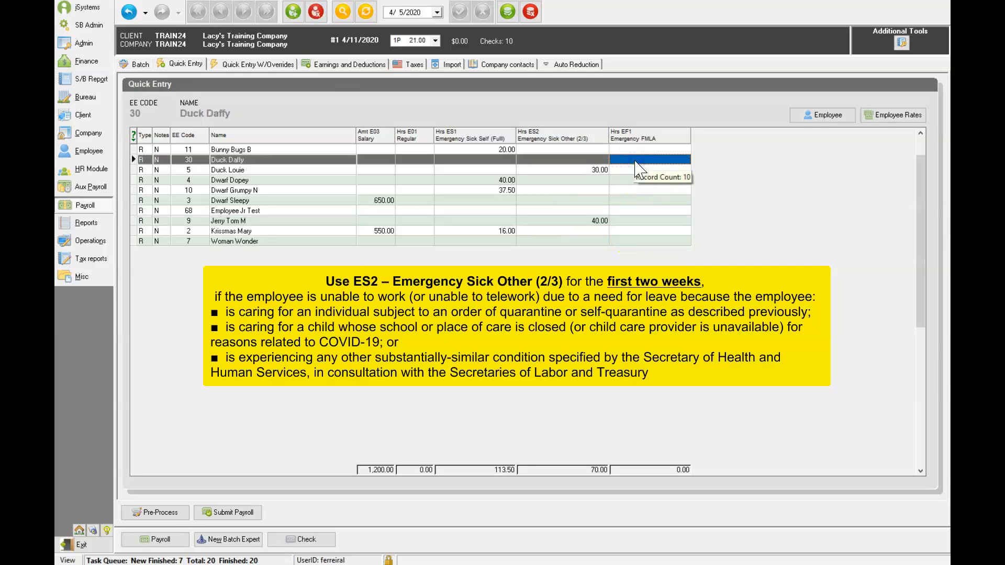
{"action": "type", "text": "40"}
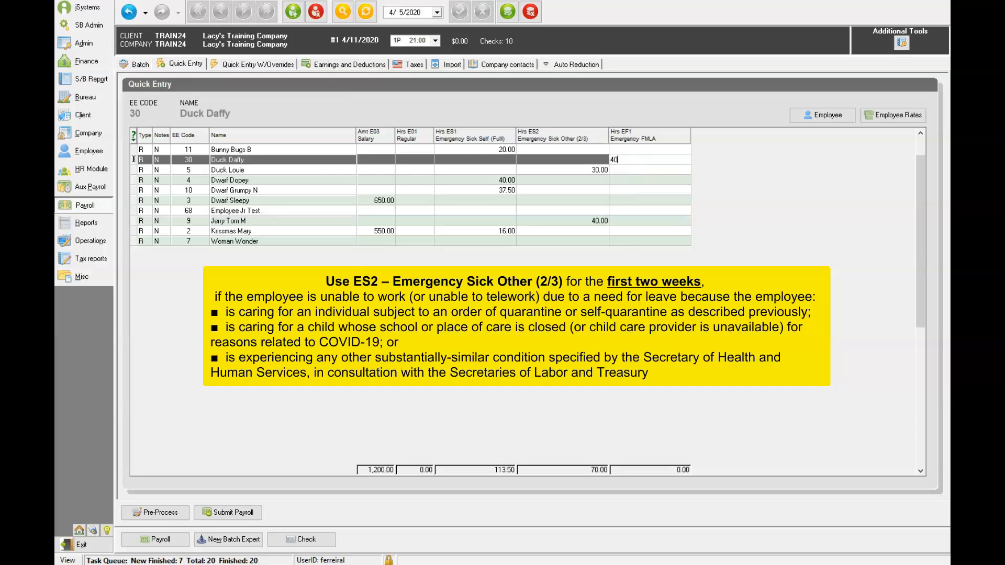
{"action": "key", "text": "Return"}
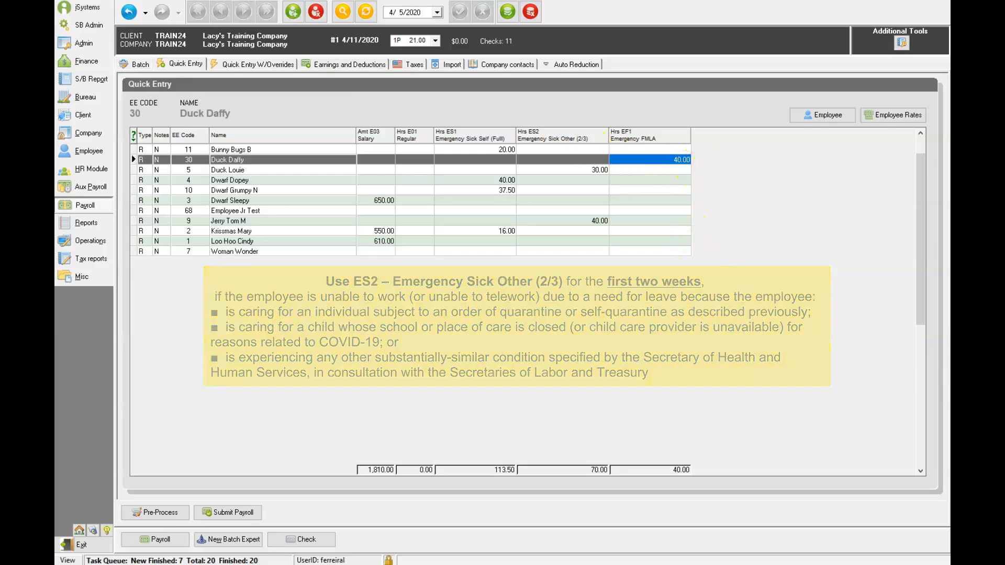
{"action": "left_click", "coordinate": [650, 252]}
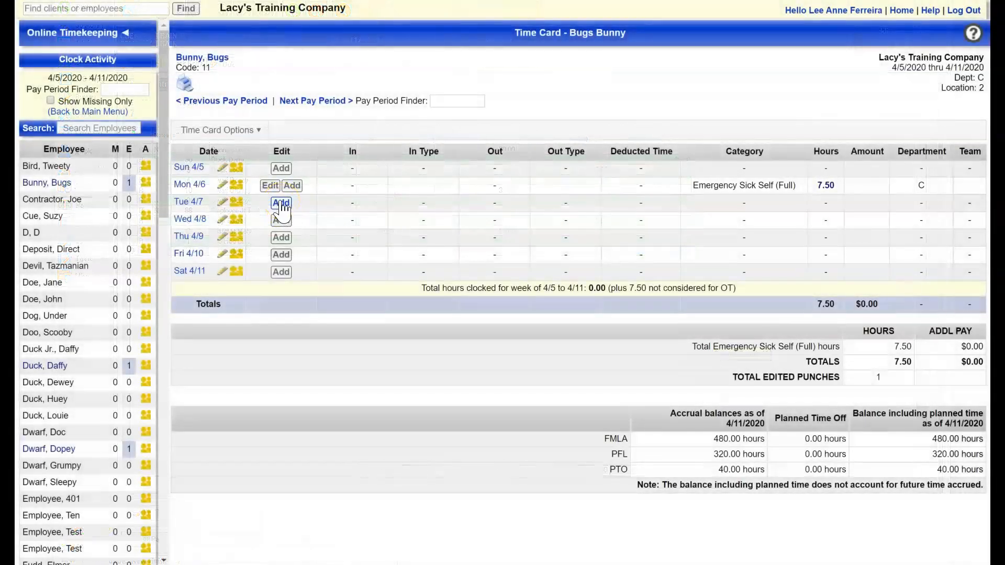
Step: In Online Timekeeping, add a Tue 4/7 entry of 7.50 hours with category Emergency Sick Self (Full) to the open time card and save it
{"action": "left_click", "coordinate": [282, 204]}
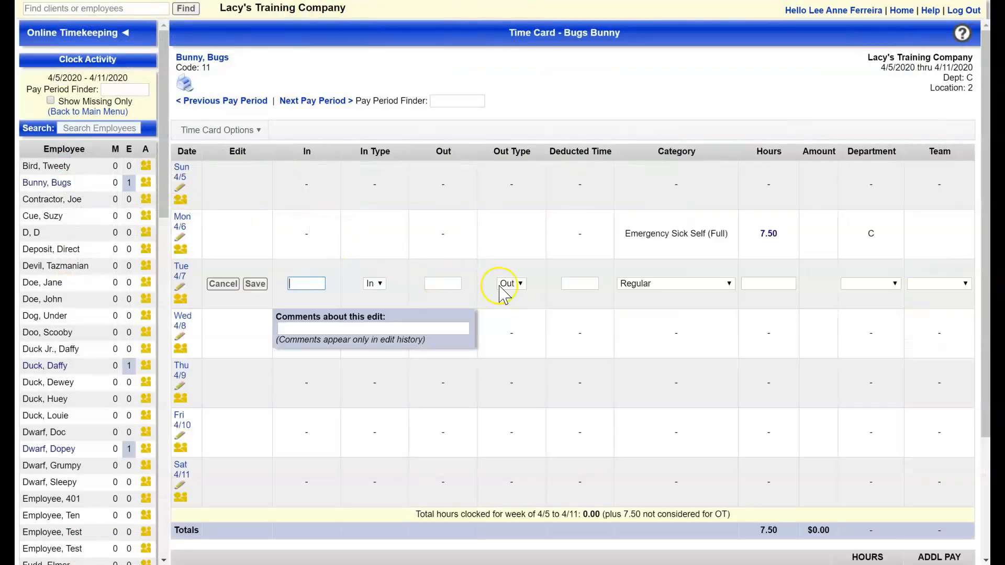
{"action": "left_click", "coordinate": [728, 284]}
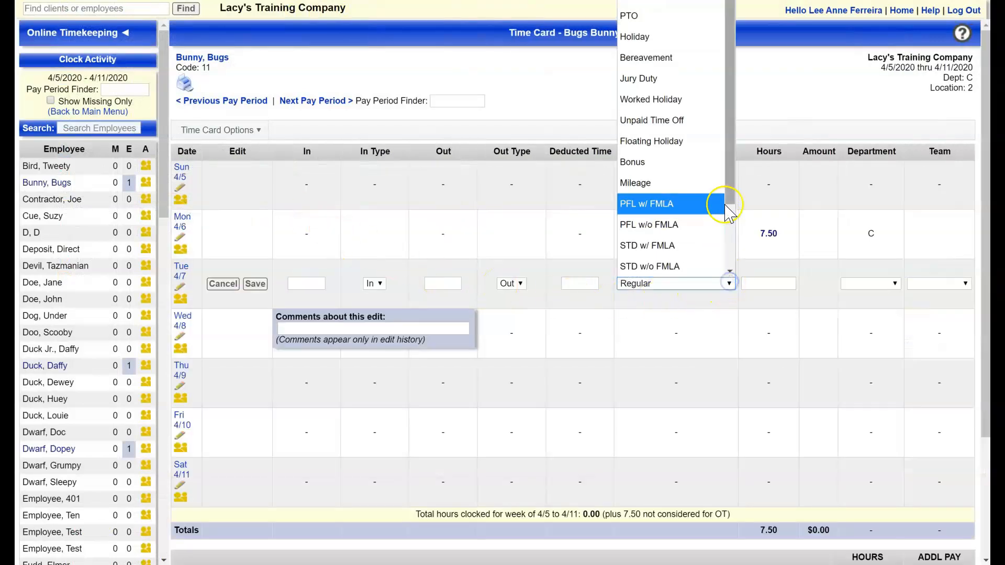
{"action": "scroll", "coordinate": [722, 252], "scroll_direction": "down", "scroll_amount": 3}
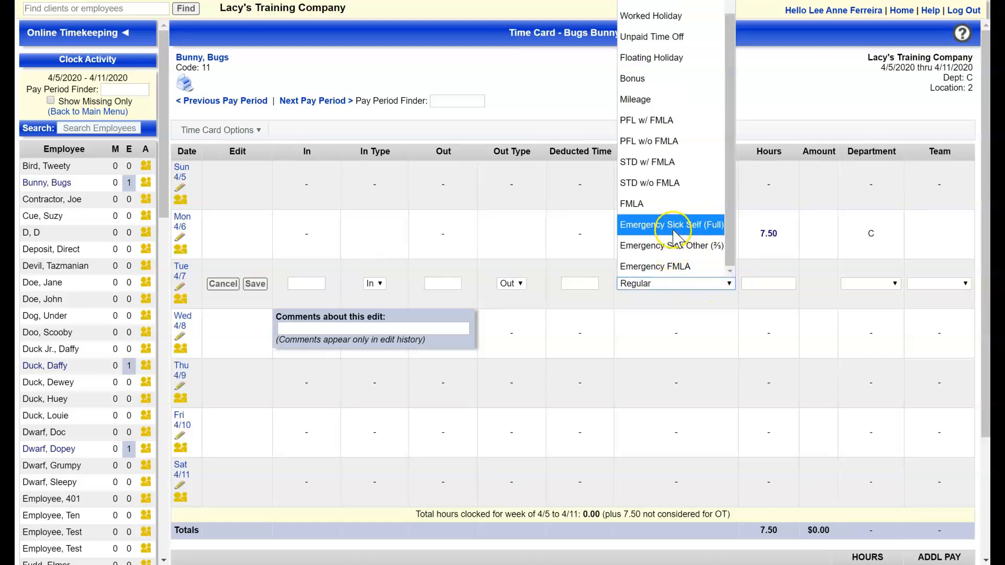
{"action": "left_click", "coordinate": [674, 226]}
{"action": "left_click", "coordinate": [762, 282]}
{"action": "type", "text": "7.50"}
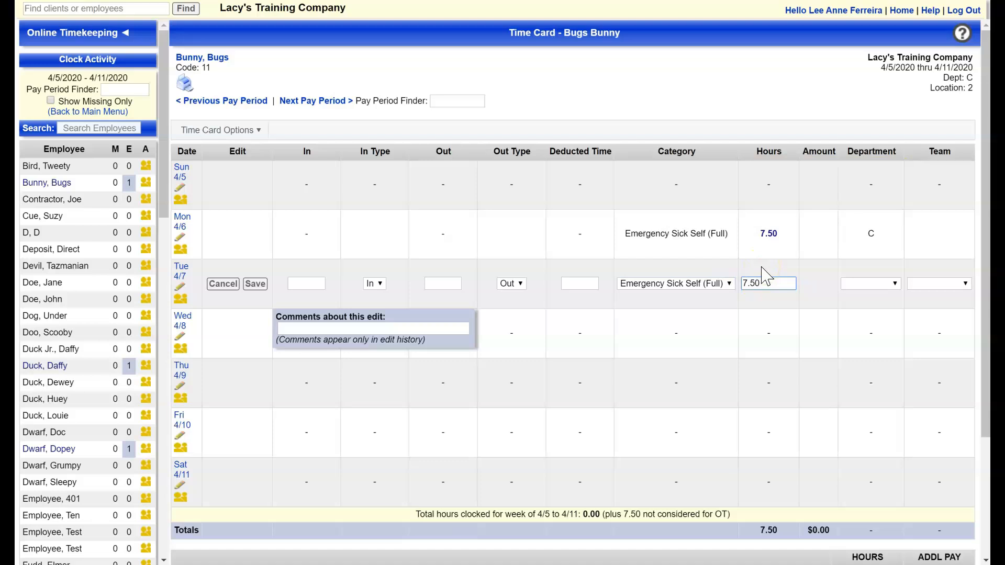
{"action": "key", "text": "Return"}
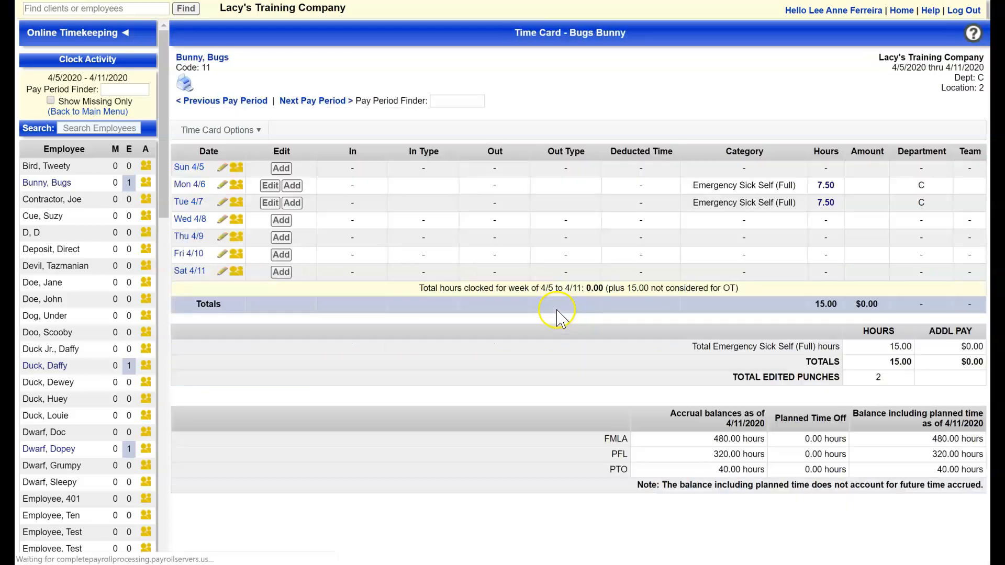
Step: Add a Wed 4/8 entry to the time card and set its category to Emergency Sick Self (Full)
{"action": "left_click", "coordinate": [281, 220]}
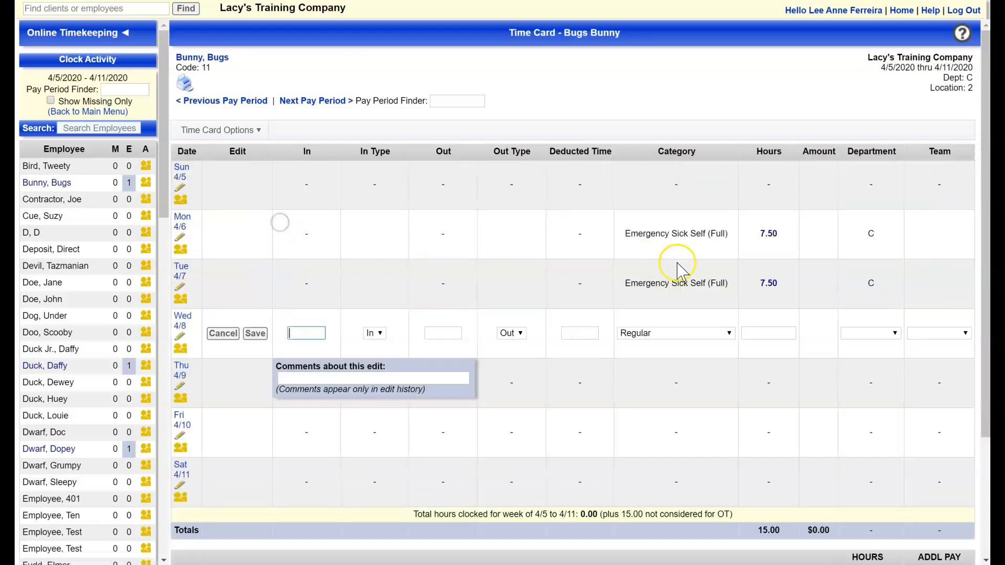
{"action": "left_click", "coordinate": [677, 333]}
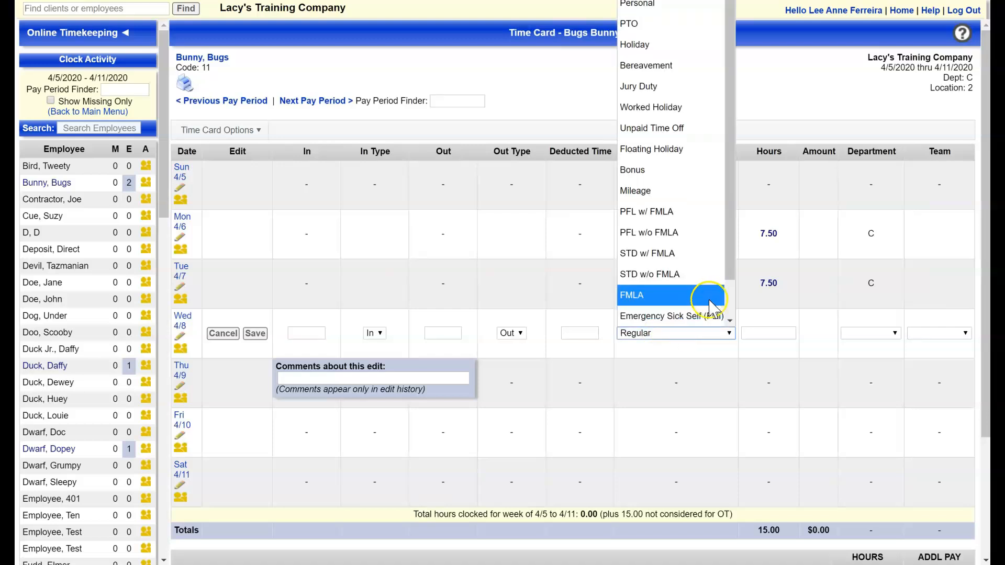
{"action": "left_click", "coordinate": [708, 317]}
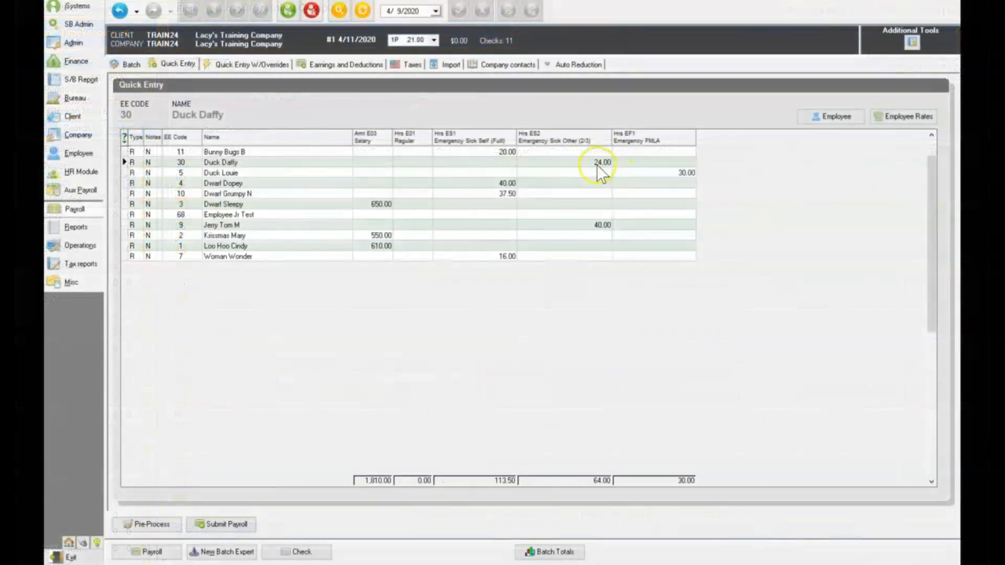
Step: Switch back to Evolution and open the check lines of the second listed employee, who has 24 ES2 hours
{"action": "left_click", "coordinate": [600, 162]}
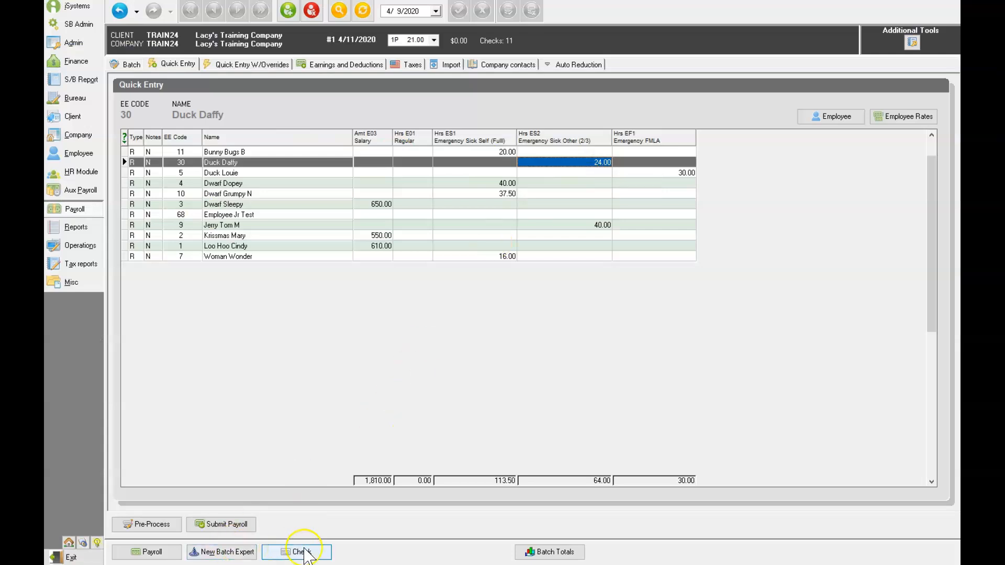
{"action": "left_click", "coordinate": [303, 552]}
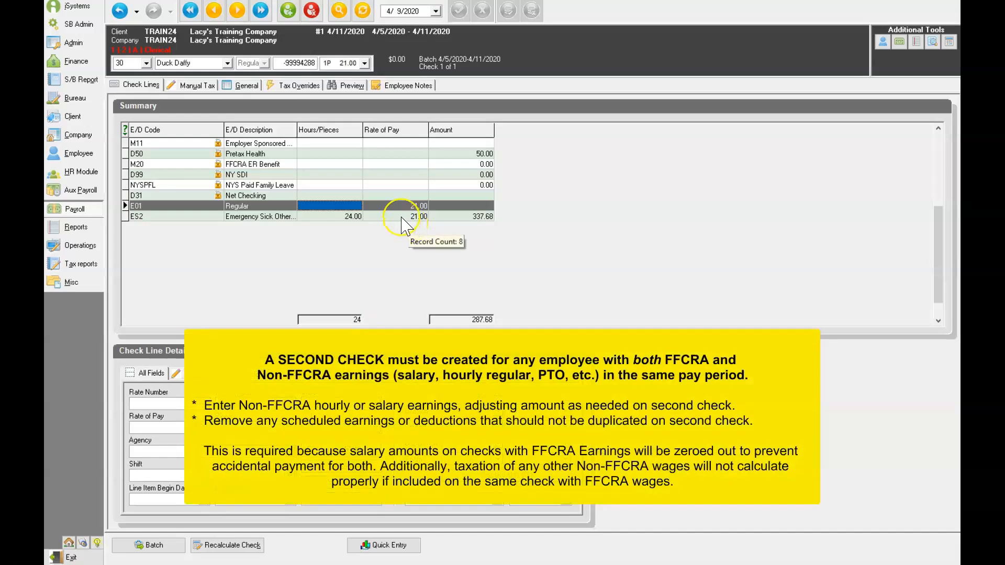
{"action": "left_click", "coordinate": [347, 148]}
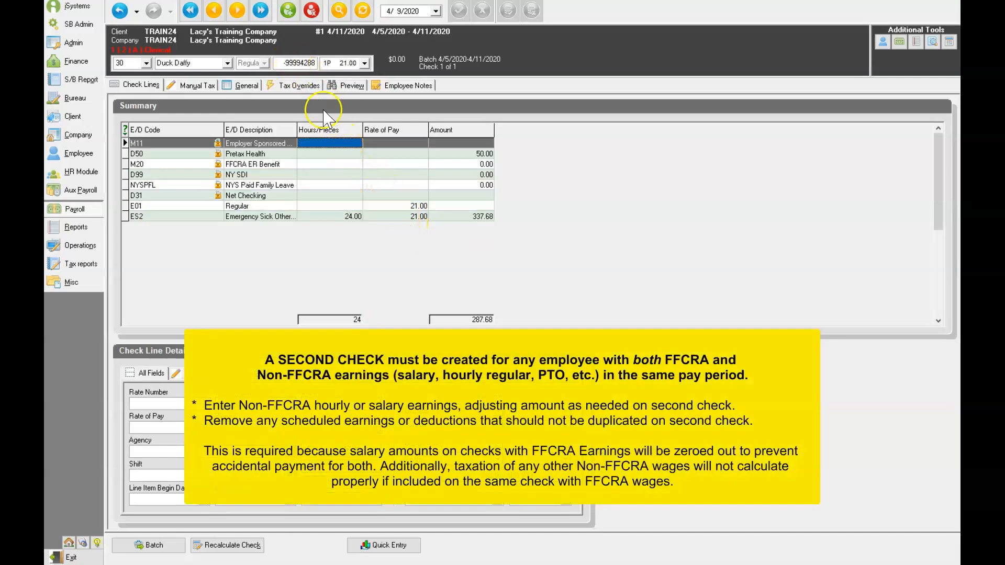
Step: Create a second check for the same employee with no template and salary paid, and enter 16 hours on its E01 Regular line
{"action": "left_click", "coordinate": [288, 10]}
{"action": "left_click", "coordinate": [487, 360]}
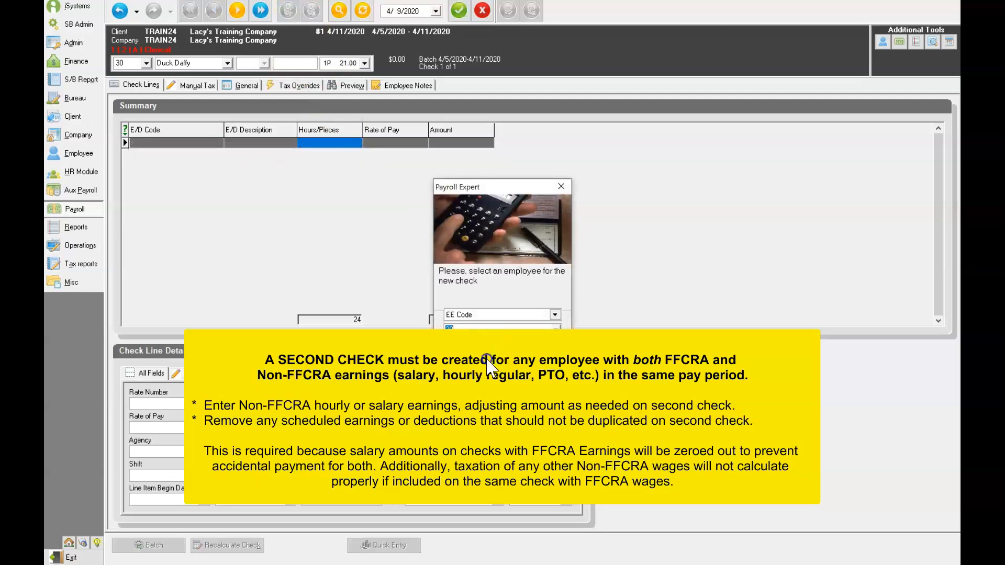
{"action": "left_click", "coordinate": [487, 360]}
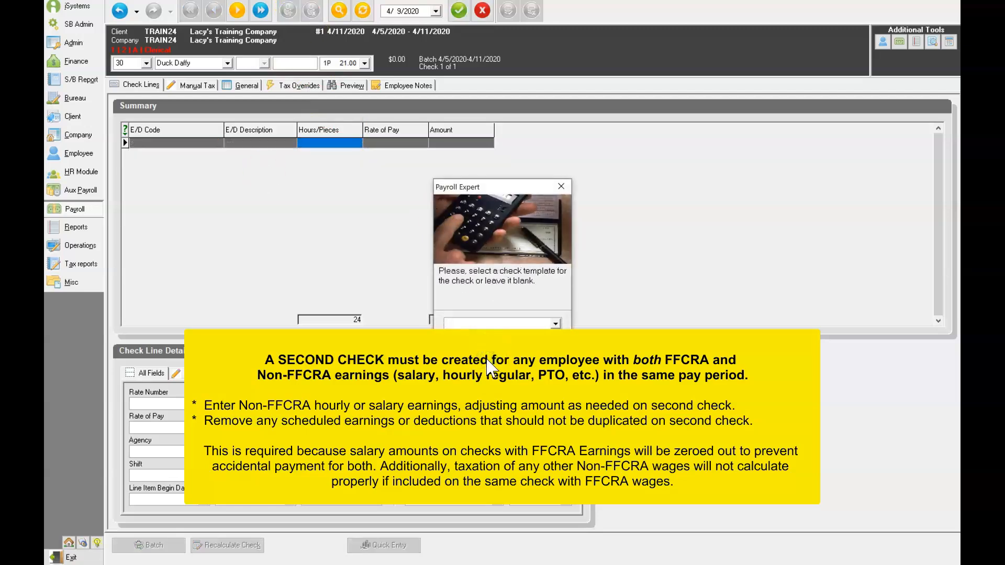
{"action": "left_click", "coordinate": [487, 361]}
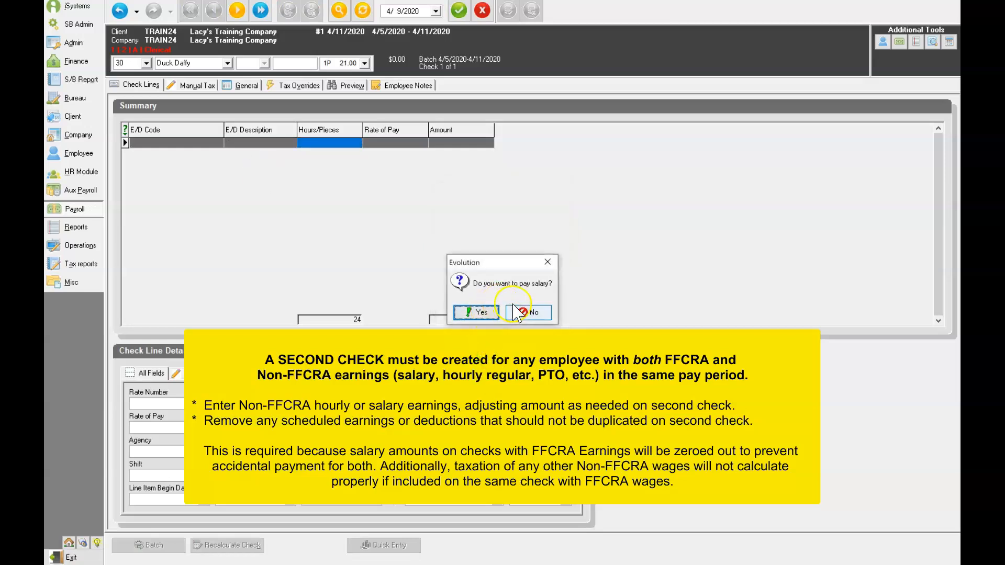
{"action": "left_click", "coordinate": [478, 312]}
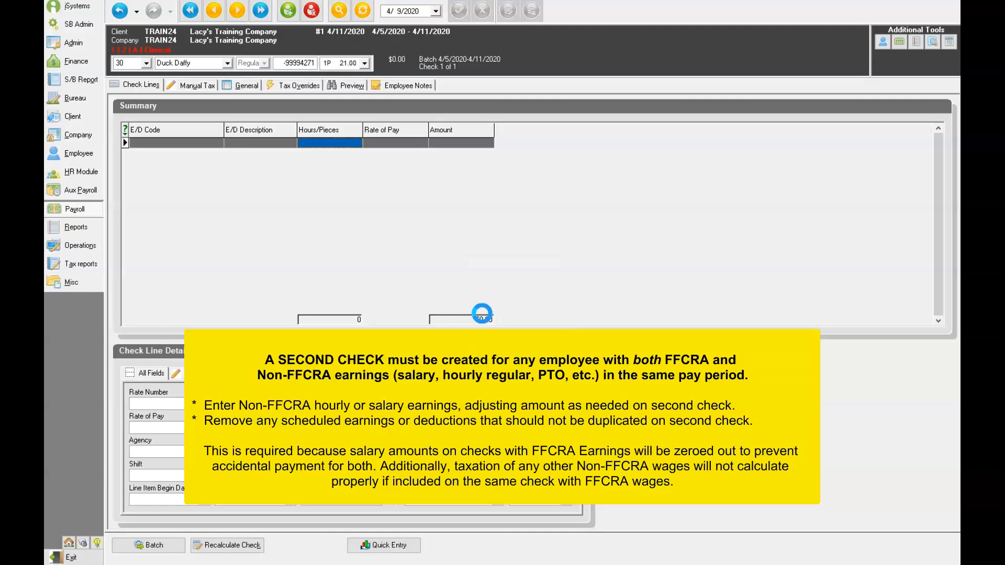
{"action": "left_click", "coordinate": [329, 205]}
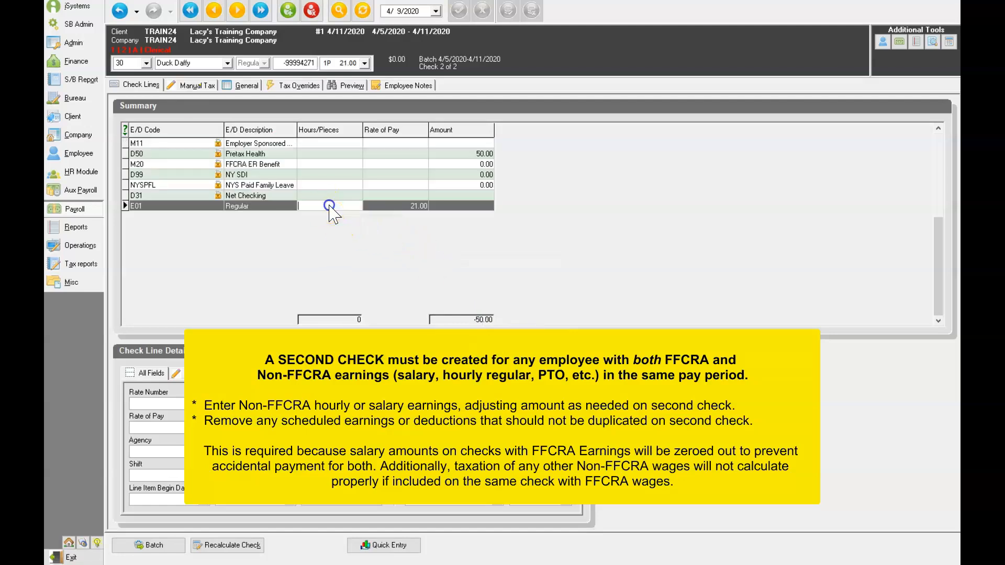
{"action": "type", "text": "16"}
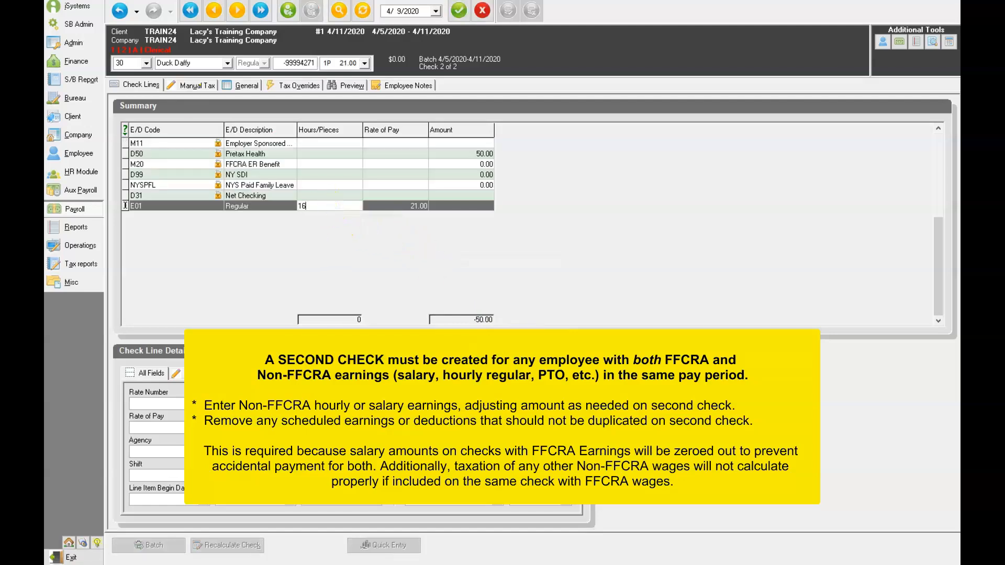
Step: Finish the E01 Regular line and delete the M11, D50 Pretax Health and M20 FFCRA ER Benefit lines from the second check
{"action": "key", "text": "Return"}
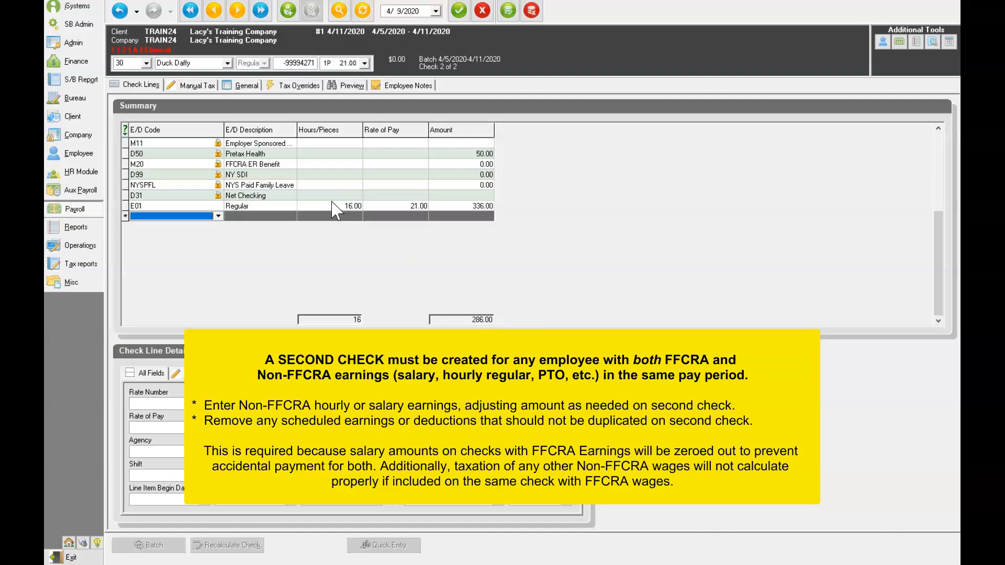
{"action": "left_click", "coordinate": [247, 155]}
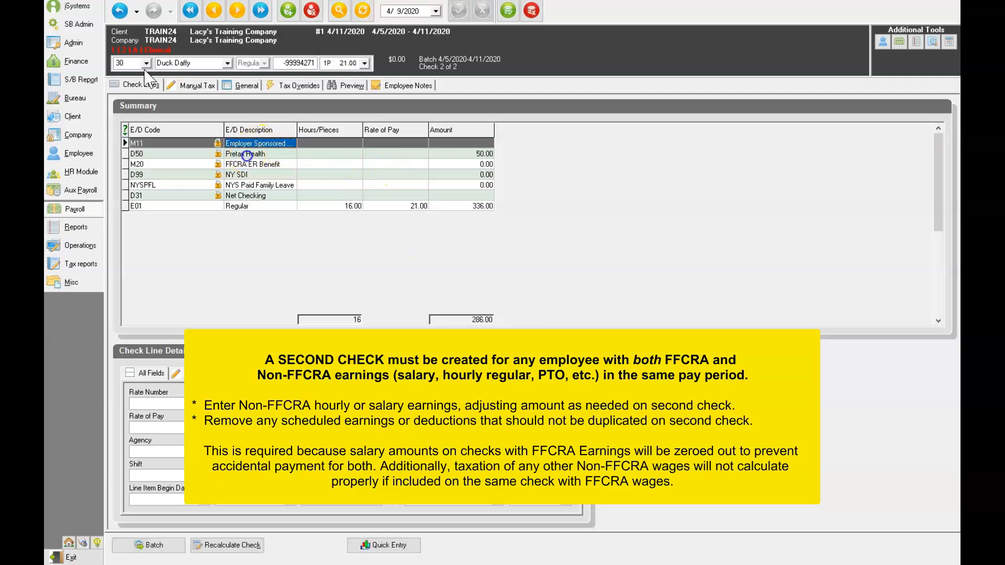
{"action": "key", "text": "ctrl+Delete"}
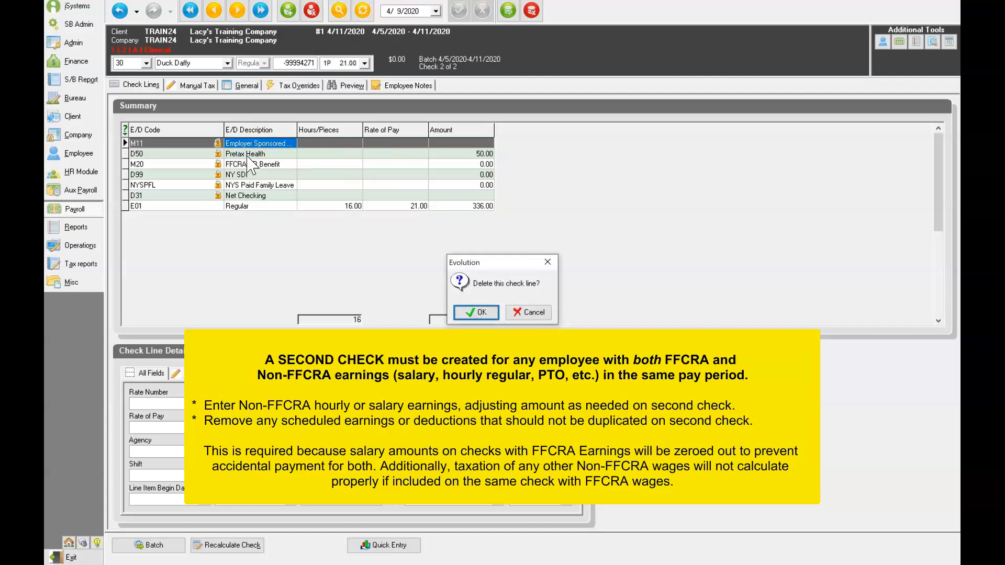
{"action": "left_click", "coordinate": [480, 314]}
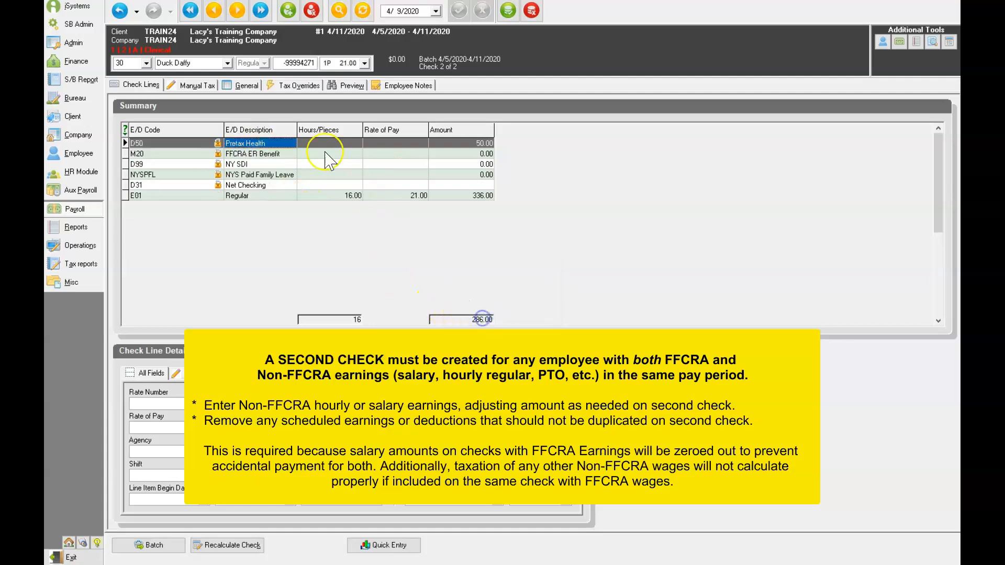
{"action": "key", "text": "ctrl+Delete"}
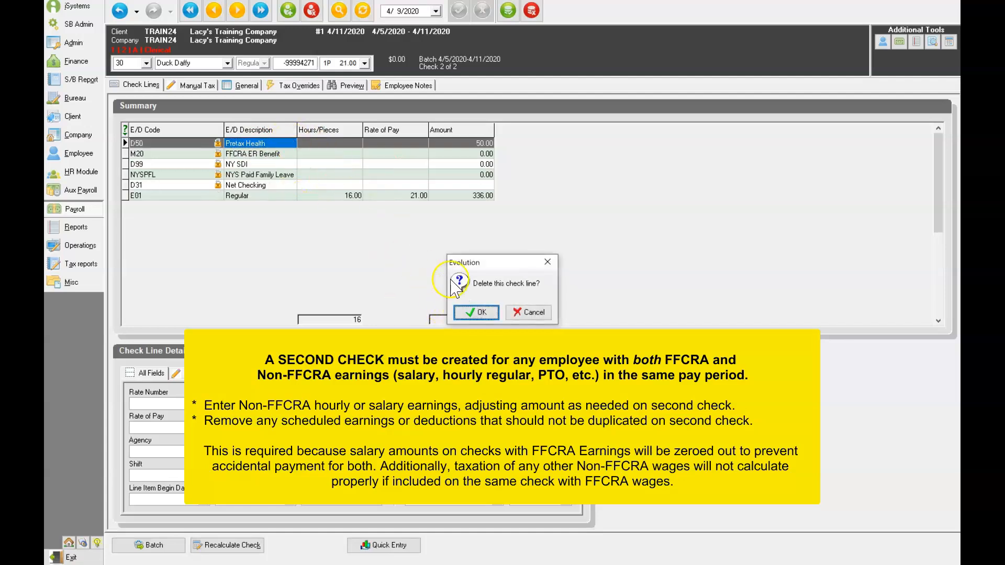
{"action": "left_click", "coordinate": [476, 312]}
{"action": "key", "text": "ctrl+Delete"}
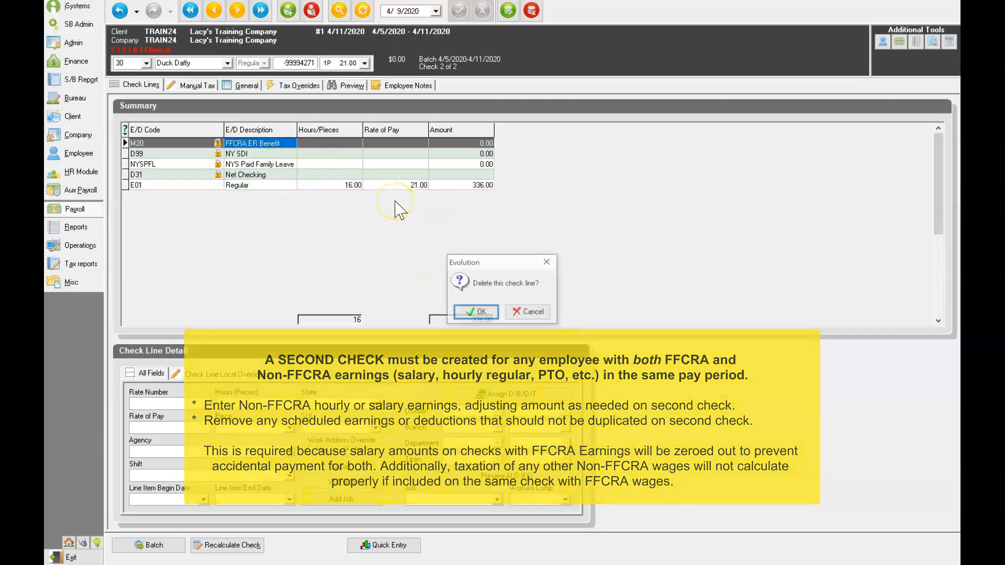
{"action": "left_click", "coordinate": [482, 313]}
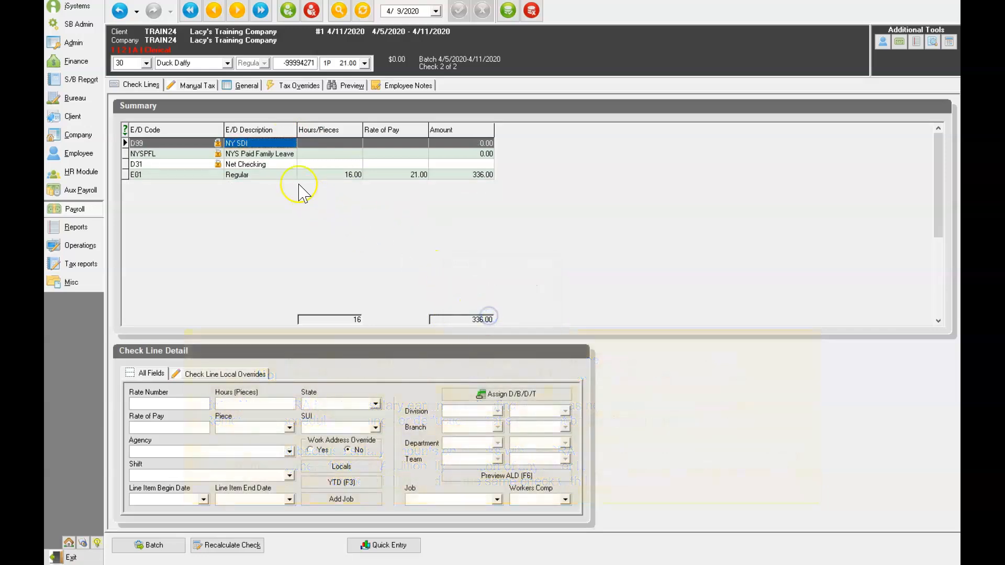
Step: Commit the second check's changes to the database and return to the batch's Quick Entry grid
{"action": "left_click", "coordinate": [508, 11]}
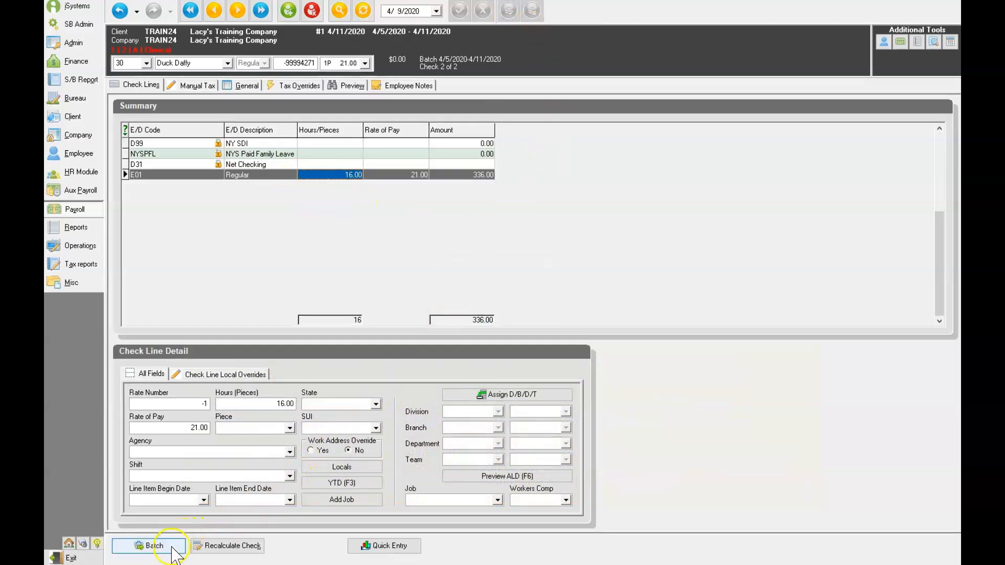
{"action": "left_click", "coordinate": [171, 552]}
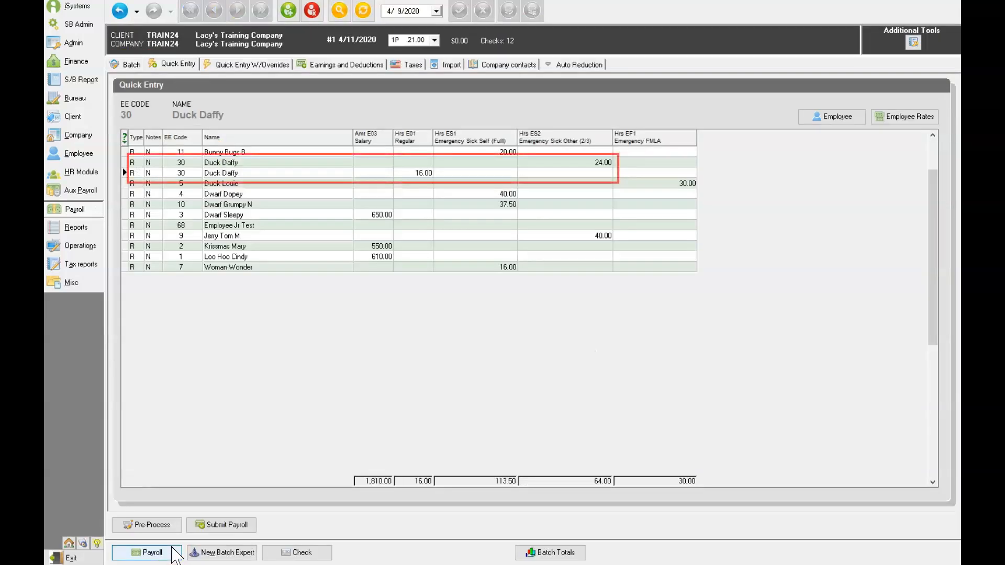